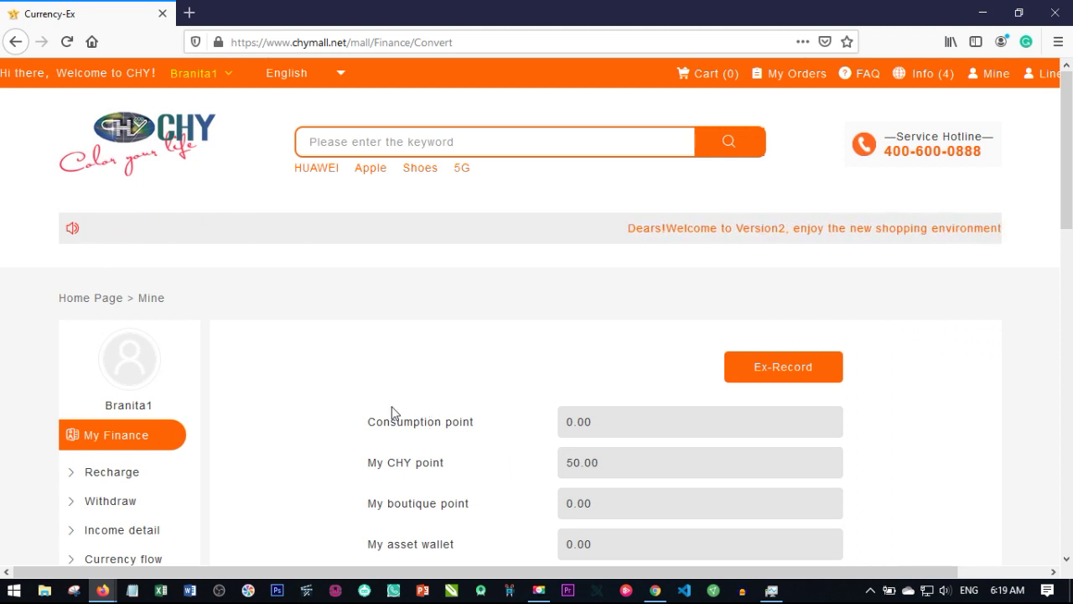
# Scroll the Currency-Ex page and check the username's Membership lv reads VIP2.
pyautogui.scroll(-2, 390, 407)
pyautogui.scroll(-2, 389, 402)
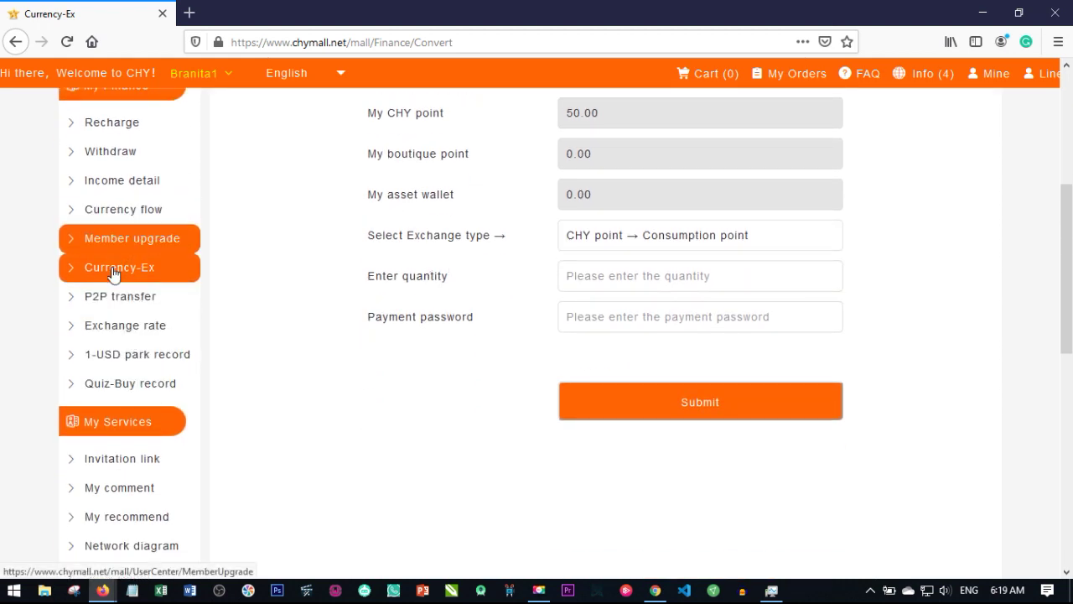
pyautogui.scroll(-1, 123, 339)
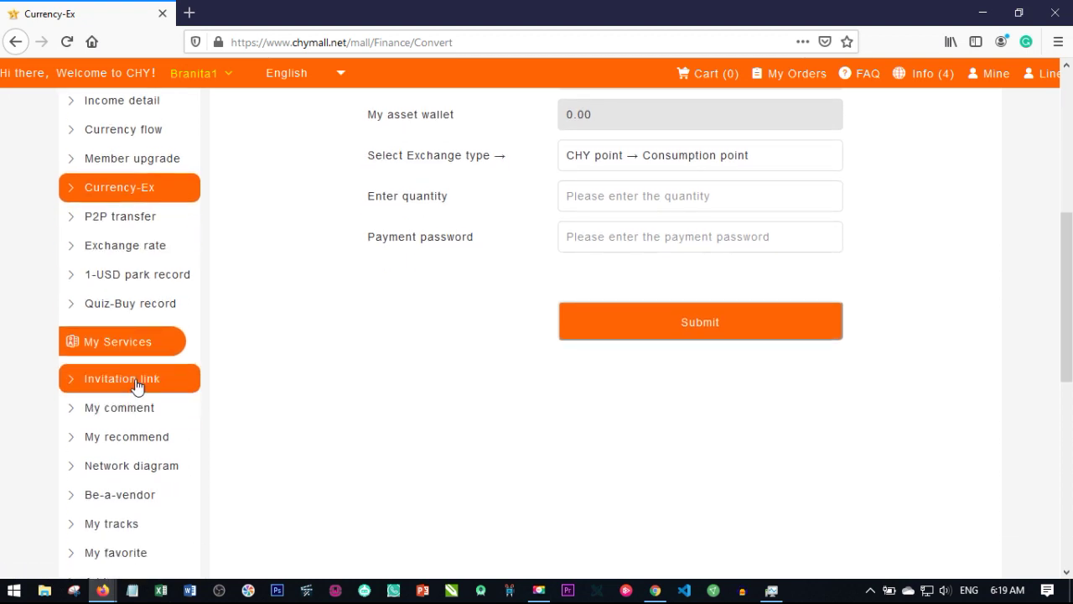
pyautogui.scroll(5, 160, 367)
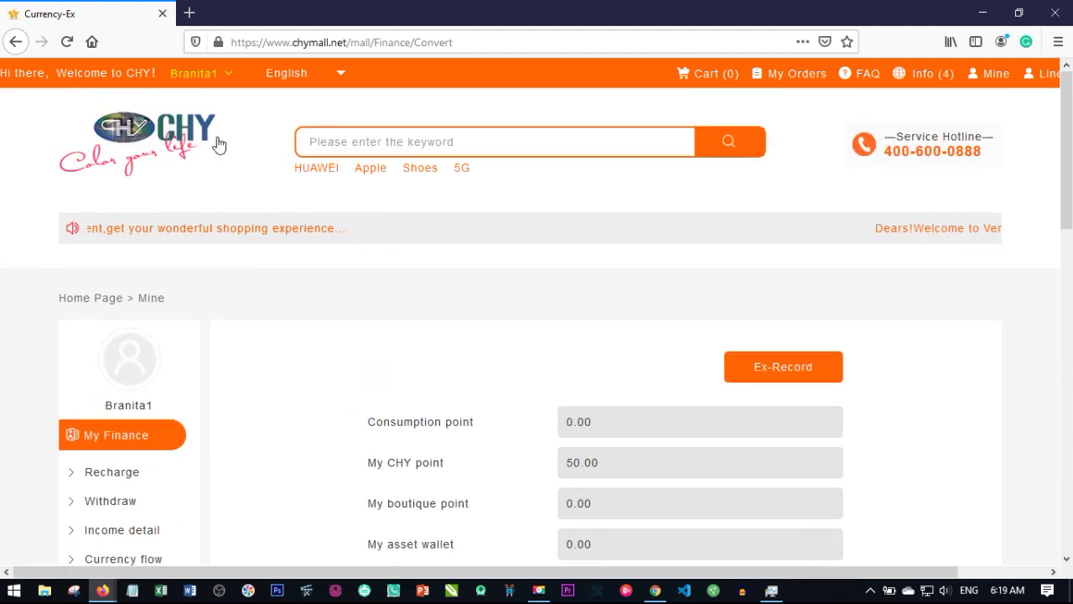
pyautogui.moveTo(272, 185)
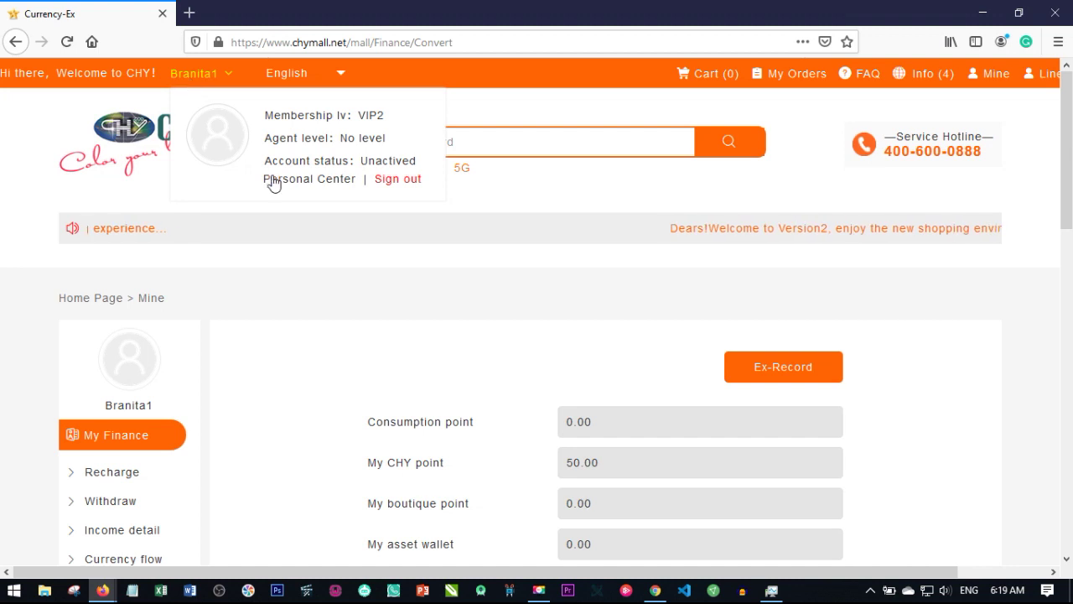
pyautogui.scroll(-5, 179, 330)
pyautogui.scroll(-1, 106, 402)
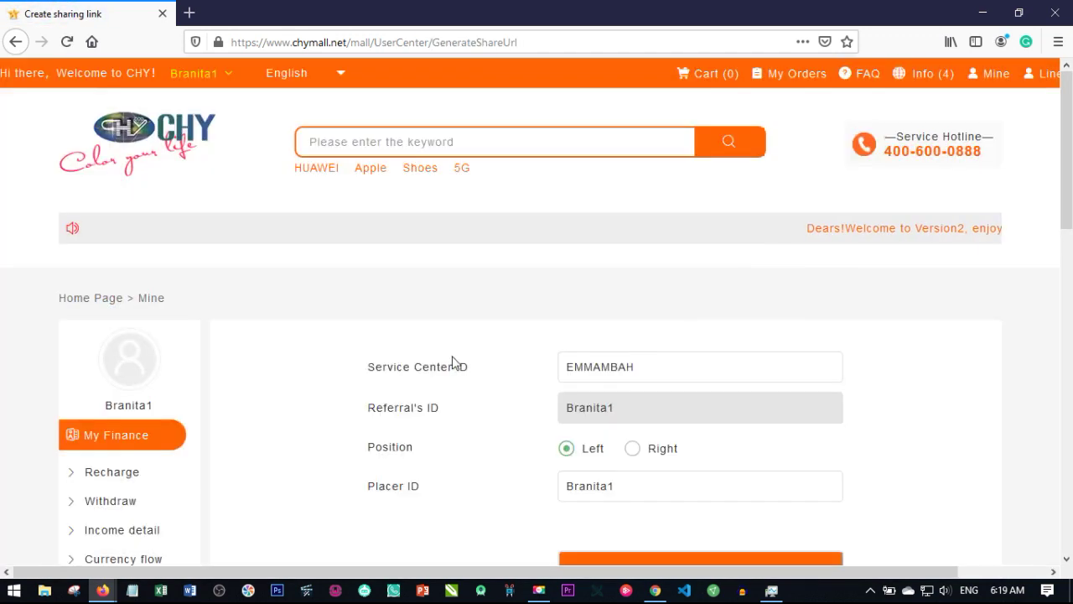
# Set the invitation position to Right and generate the referral registration link.
pyautogui.scroll(-2, 387, 275)
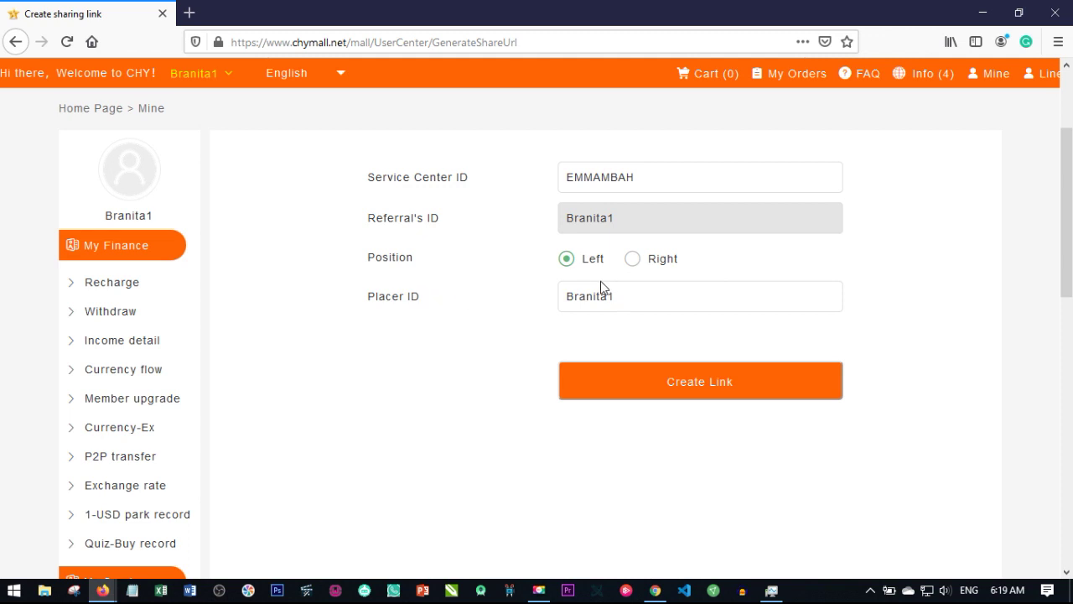
pyautogui.click(634, 260)
pyautogui.click(690, 384)
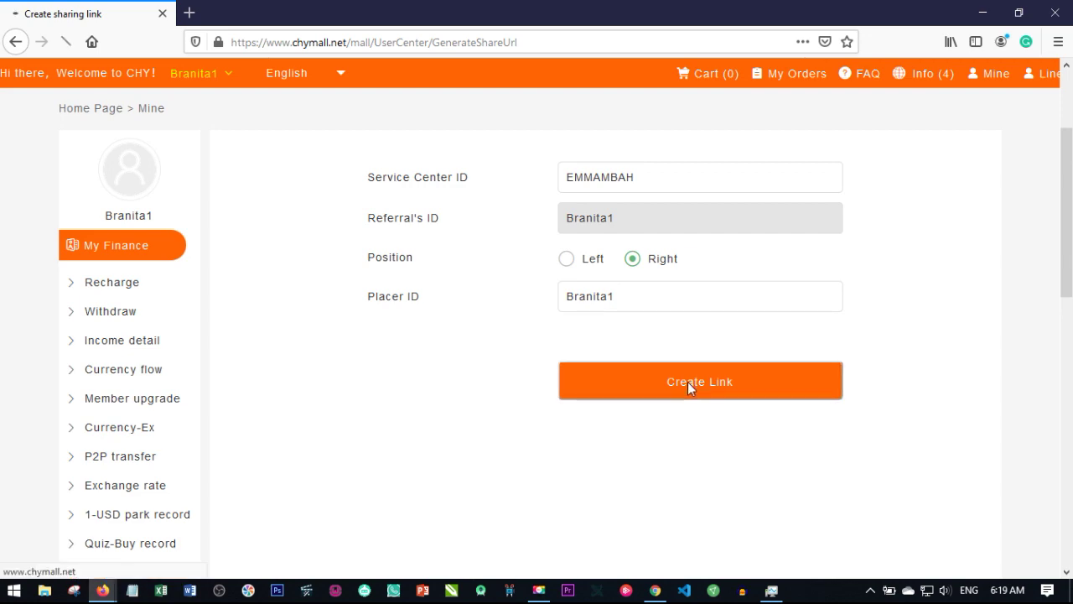
pyautogui.scroll(-2, 587, 402)
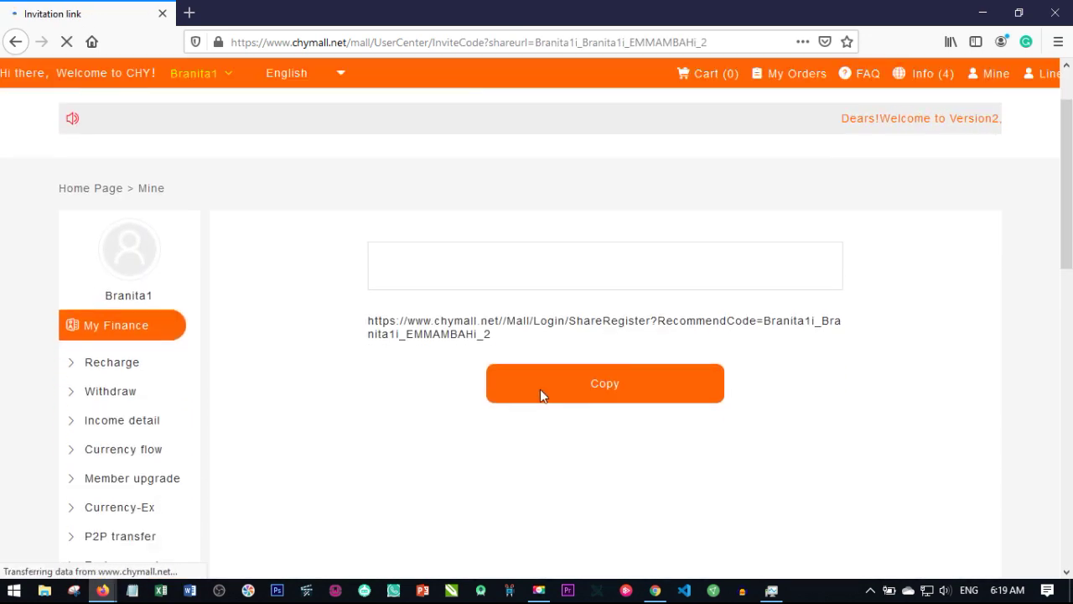
pyautogui.scroll(-8, 575, 409)
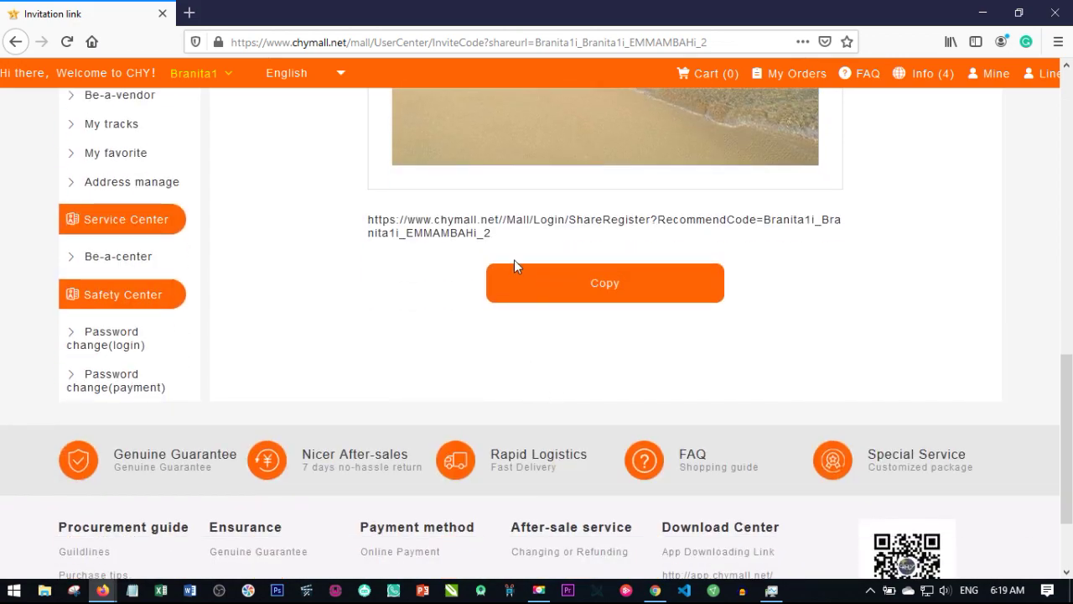
pyautogui.scroll(5, 475, 310)
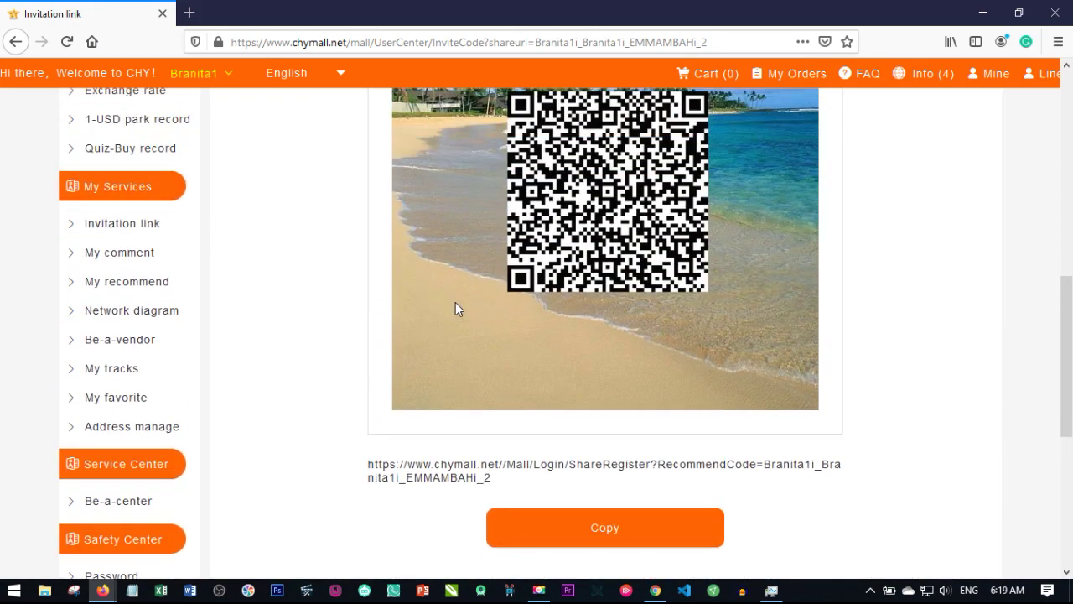
pyautogui.scroll(5, 625, 222)
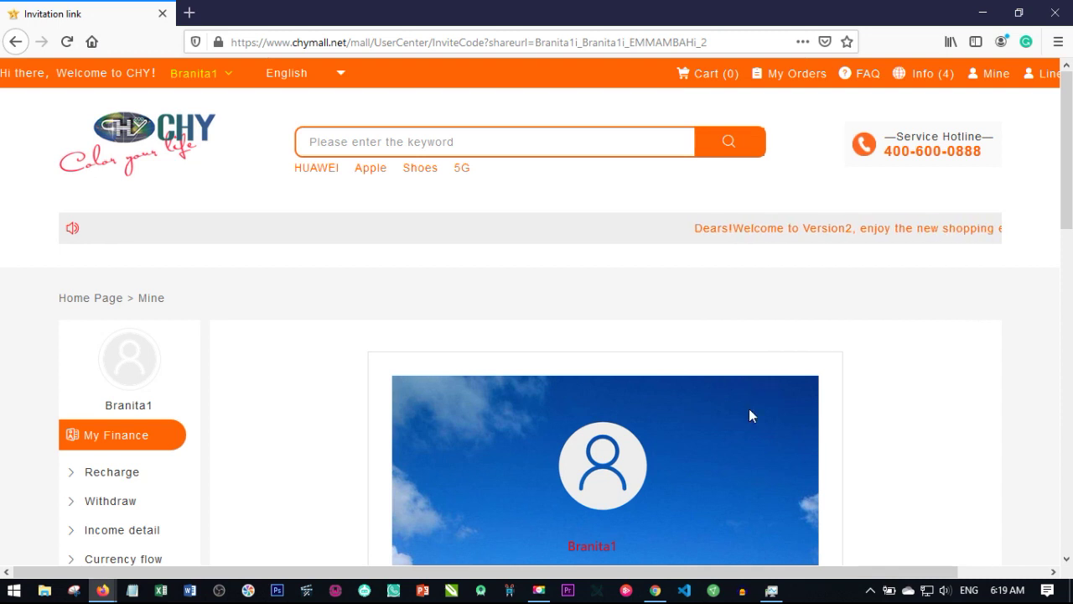
pyautogui.scroll(-2, 749, 411)
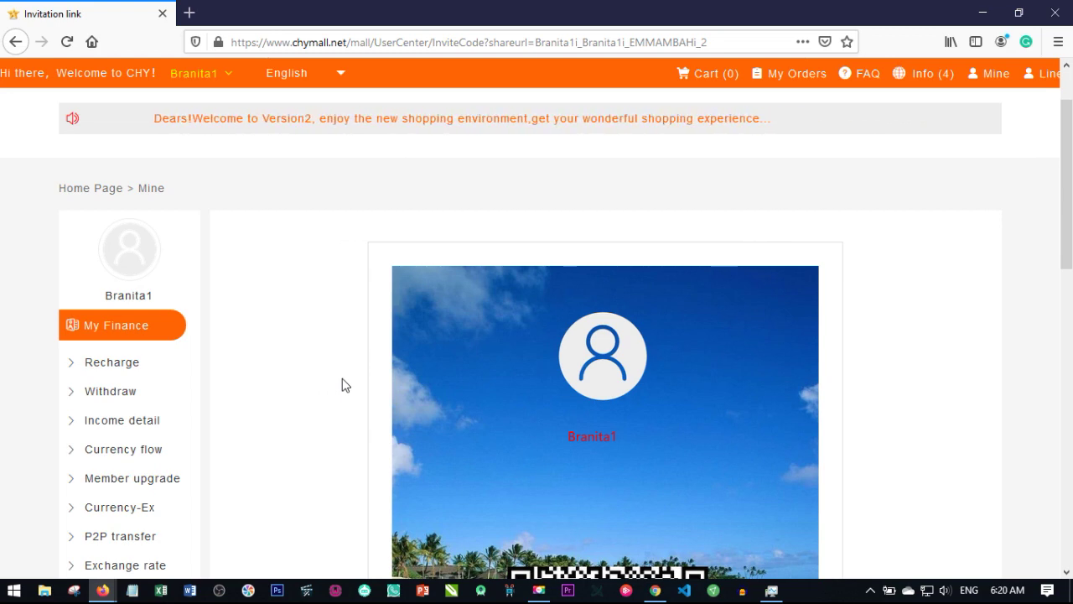
pyautogui.scroll(-3, 351, 386)
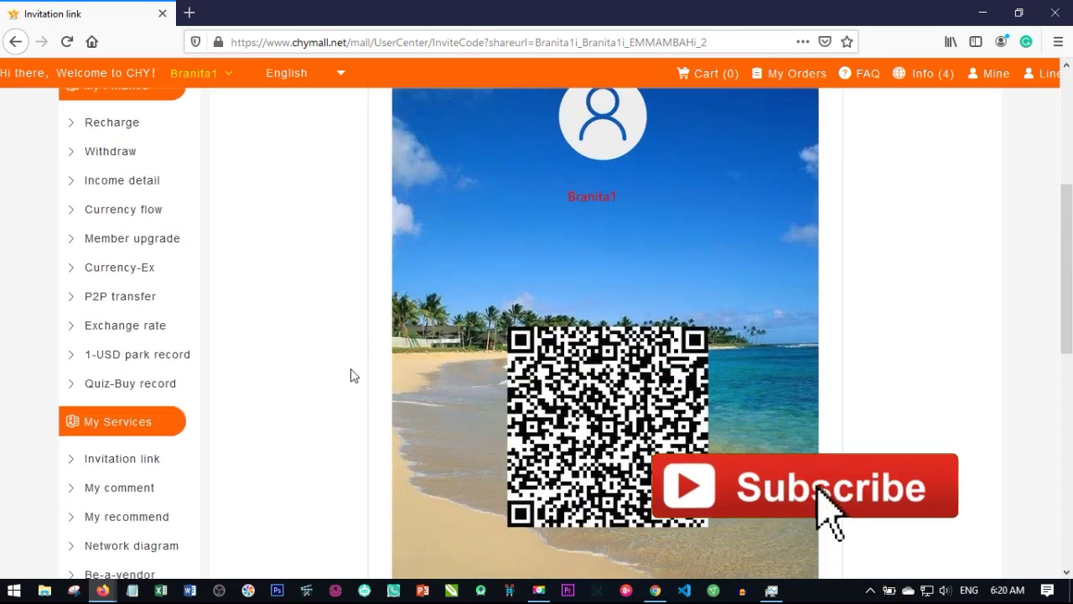
pyautogui.scroll(-5, 352, 378)
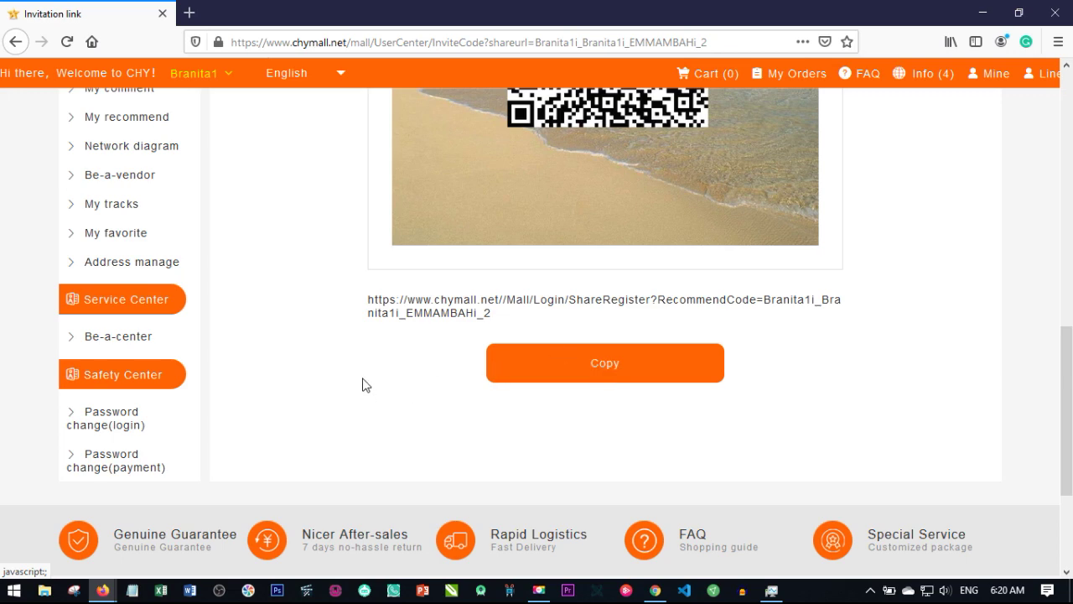
pyautogui.scroll(2, 368, 391)
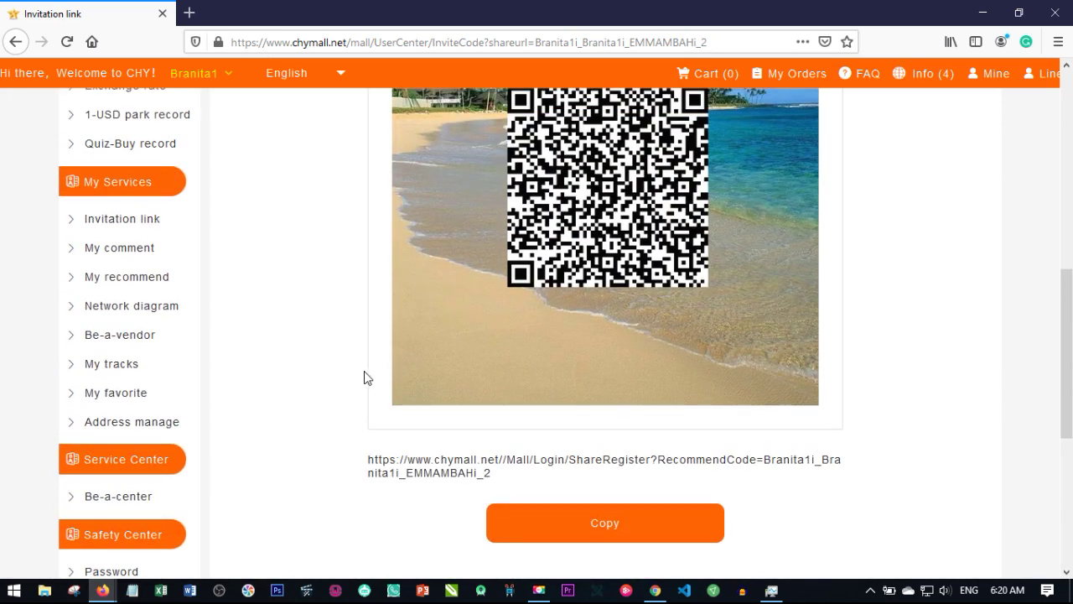
pyautogui.scroll(3, 364, 371)
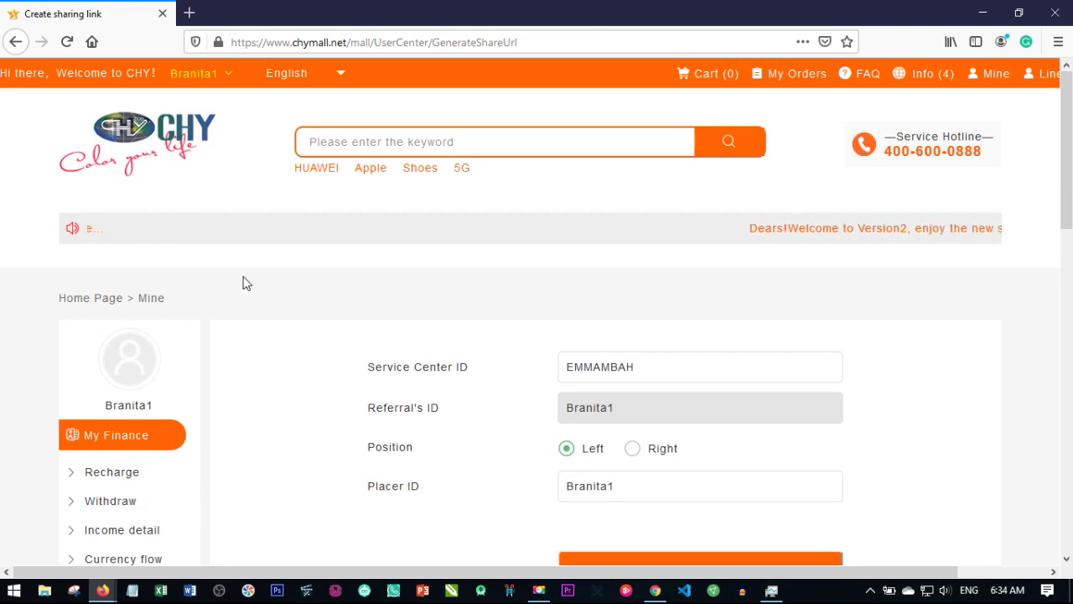
# Review the Create sharing link form and sidebar, then switch to the Network diagram.
pyautogui.scroll(-2, 186, 458)
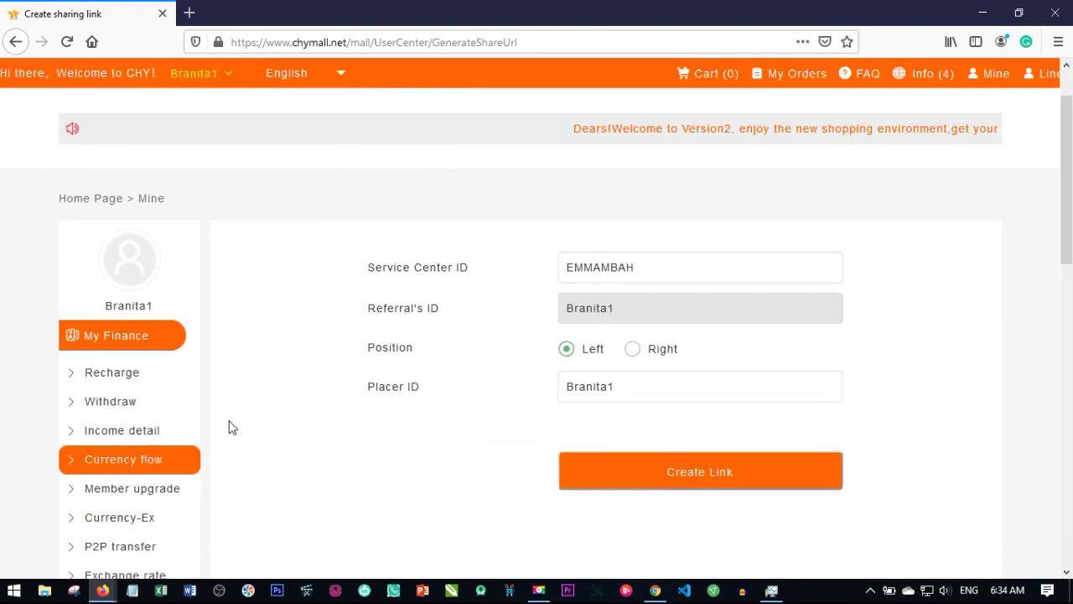
pyautogui.scroll(2, 229, 495)
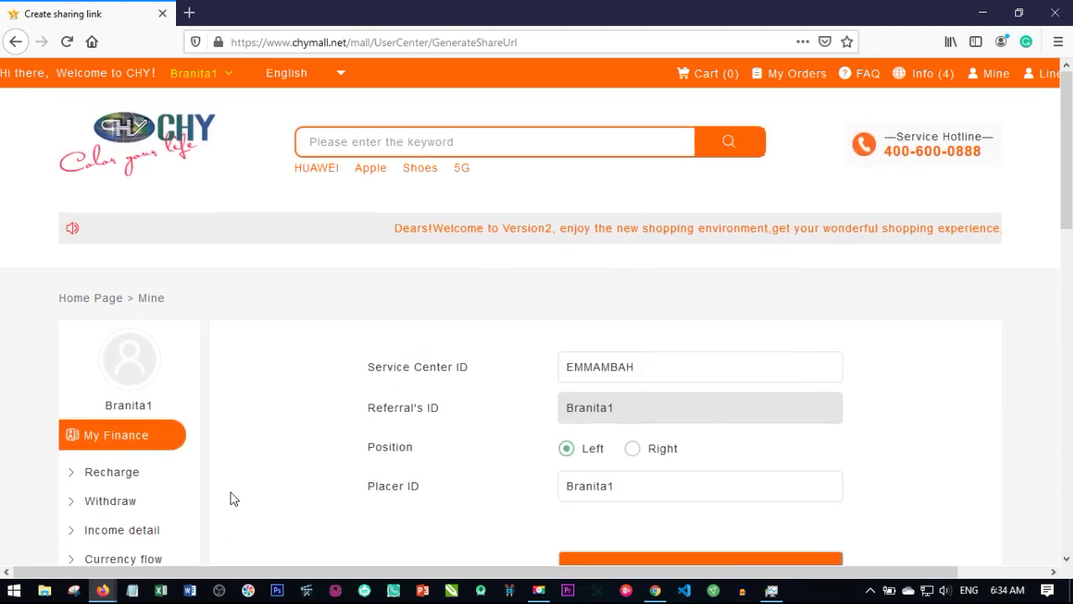
pyautogui.scroll(-3, 201, 412)
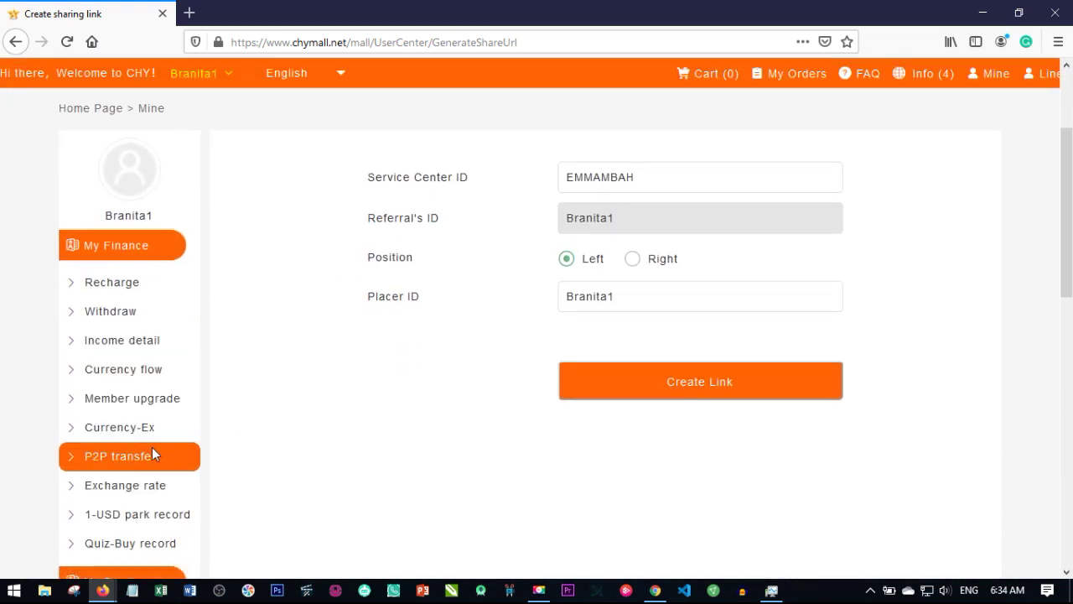
pyautogui.scroll(-4, 152, 447)
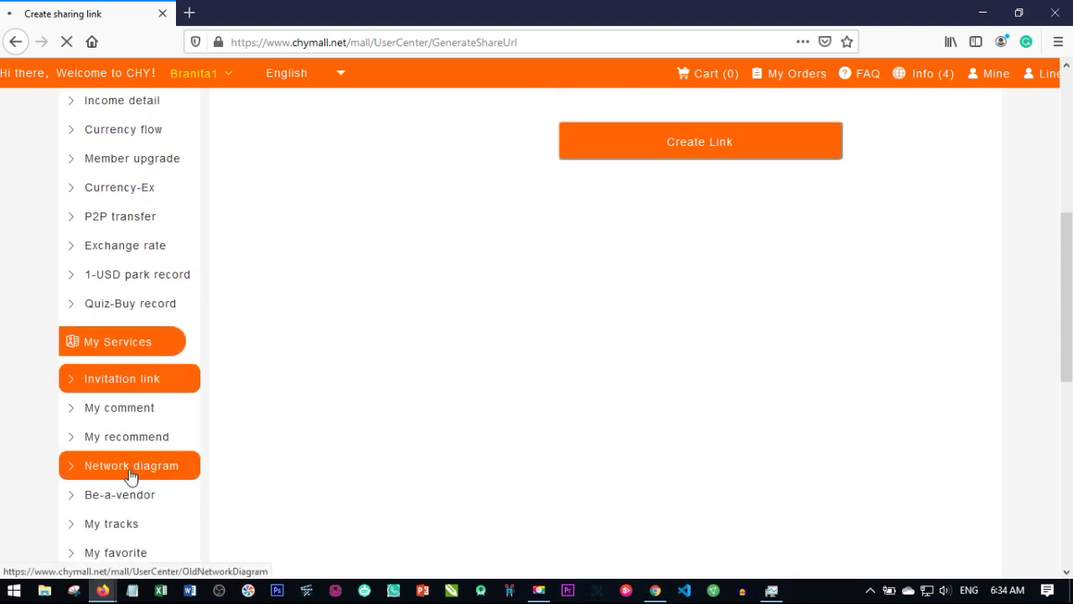
pyautogui.click(130, 475)
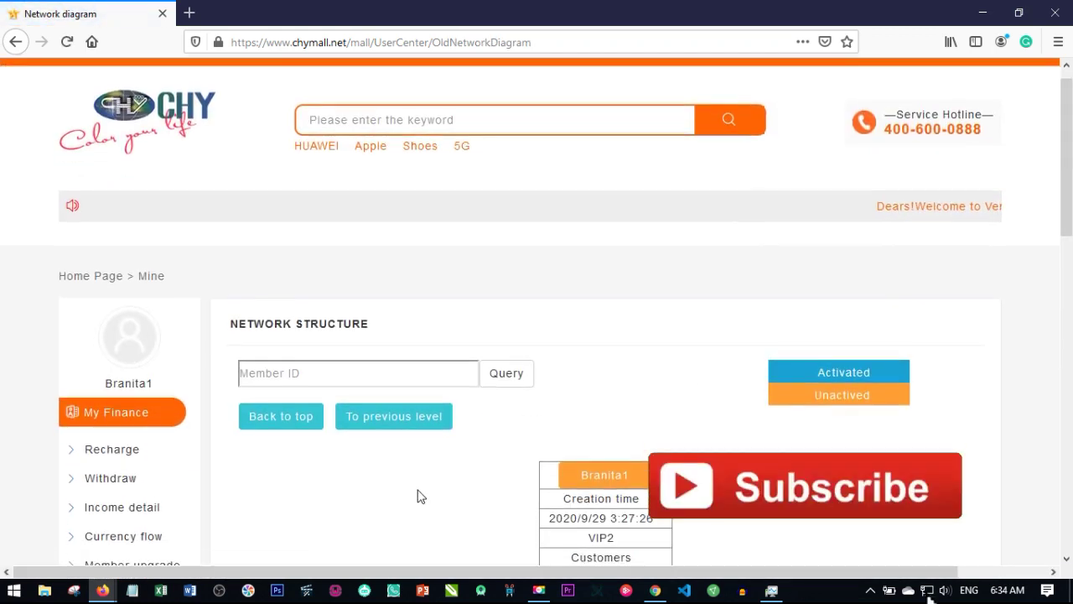
# Review the network diagram showing the account at VIP2 with two vacancies.
pyautogui.scroll(-3, 469, 436)
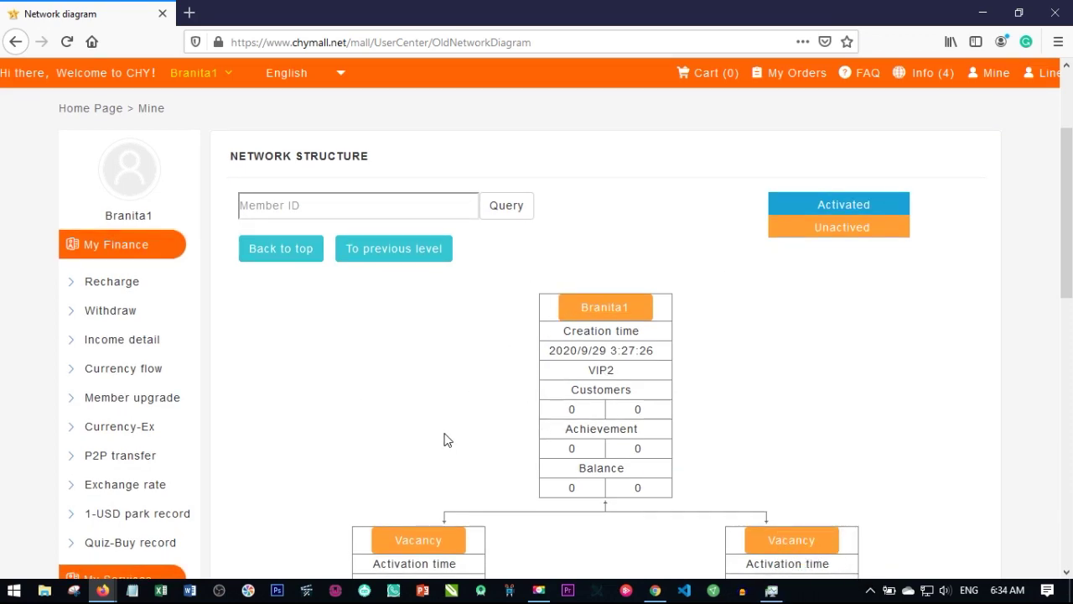
pyautogui.scroll(3, 444, 438)
pyautogui.scroll(-3, 445, 438)
pyautogui.scroll(3, 383, 405)
# Return to the home page and open the Personal Center profile.
pyautogui.click(144, 139)
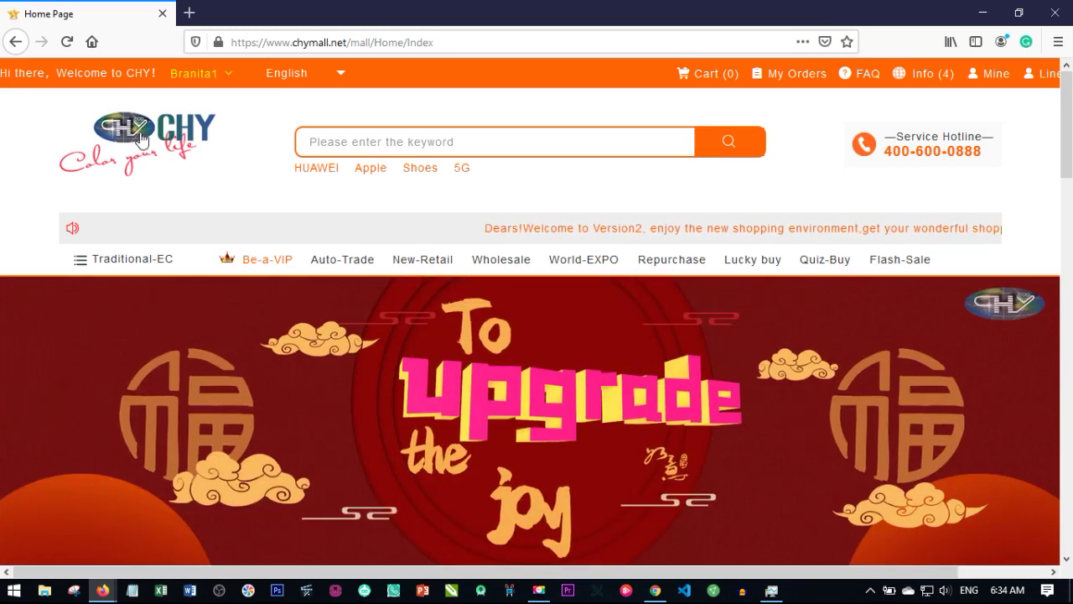
pyautogui.moveTo(201, 76)
pyautogui.click(310, 182)
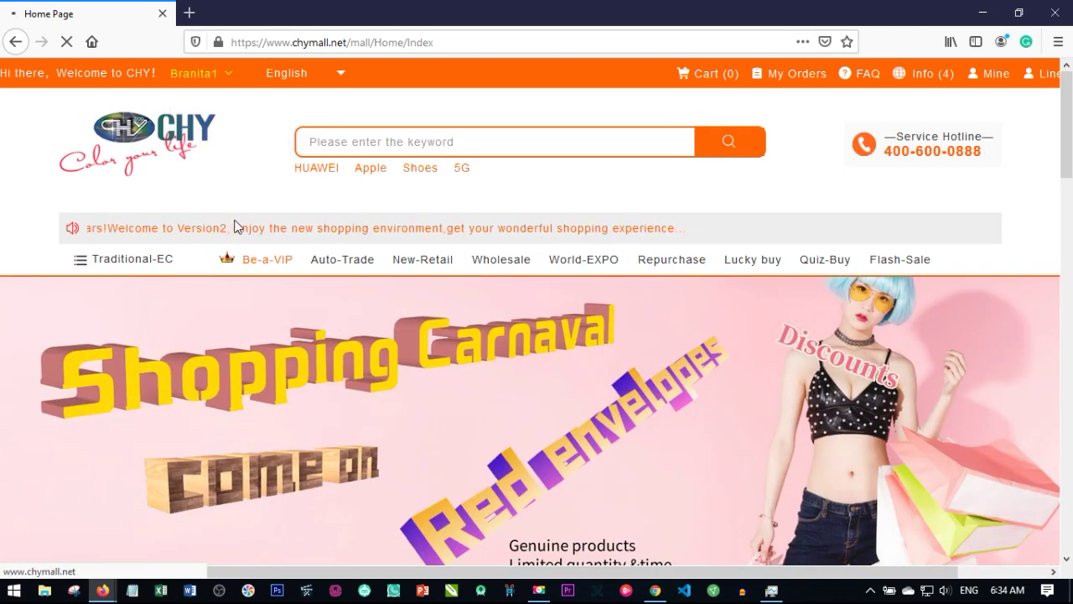
# Go via Withdraw to Currency-Ex, showing 50.00 consumption points and 50.00 CHY points.
pyautogui.scroll(-3, 336, 387)
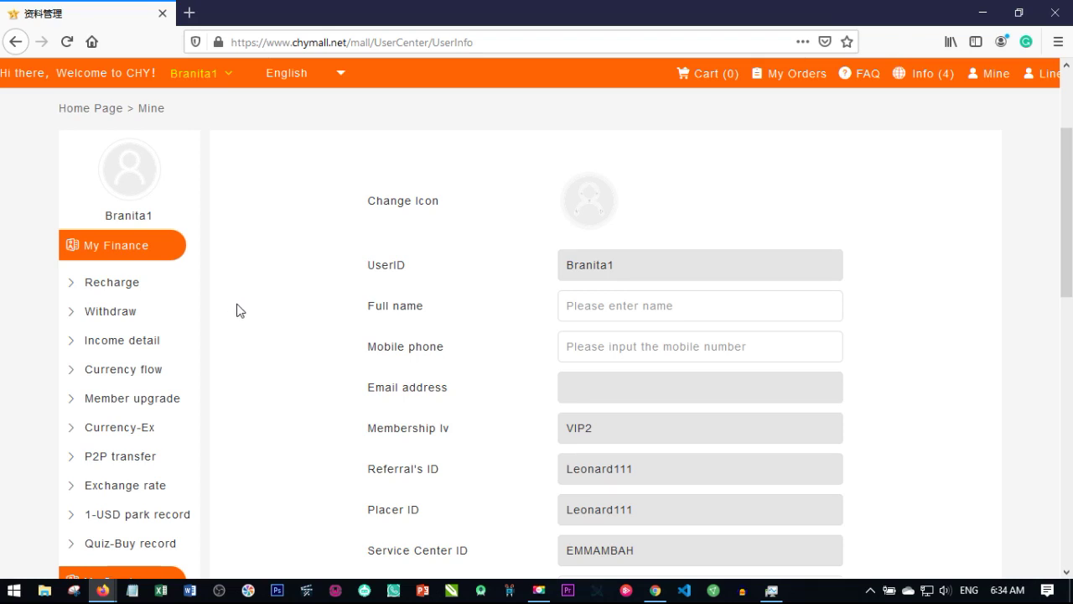
pyautogui.click(126, 313)
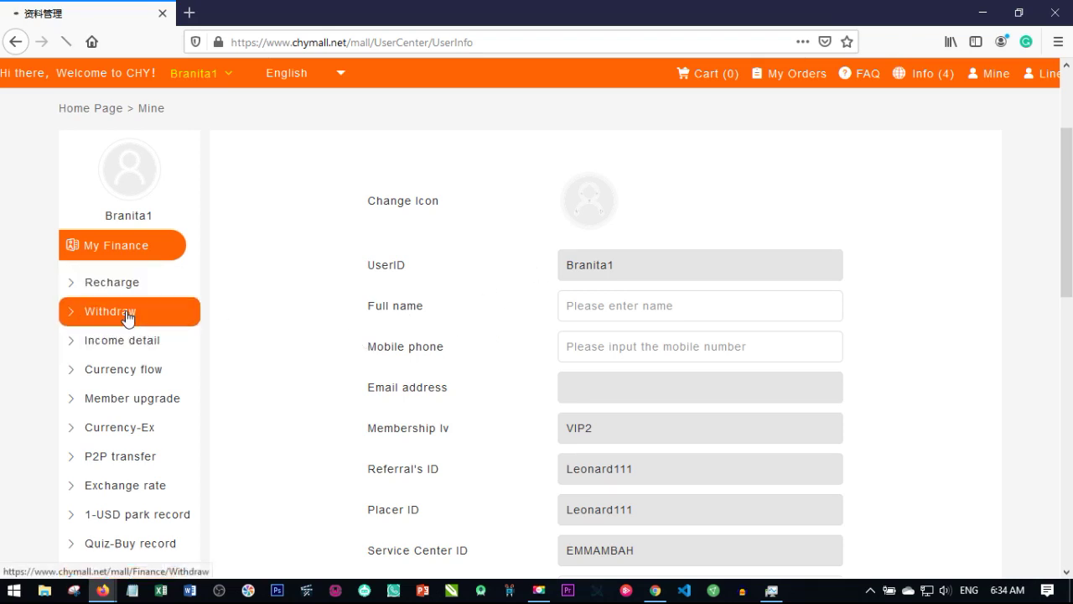
pyautogui.scroll(-3, 168, 361)
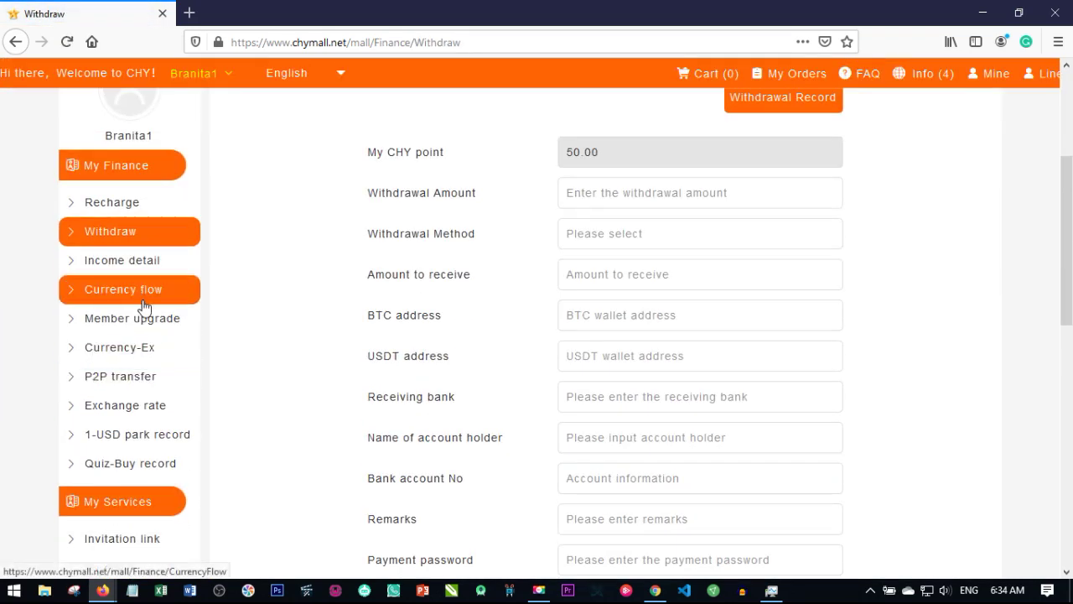
pyautogui.click(124, 352)
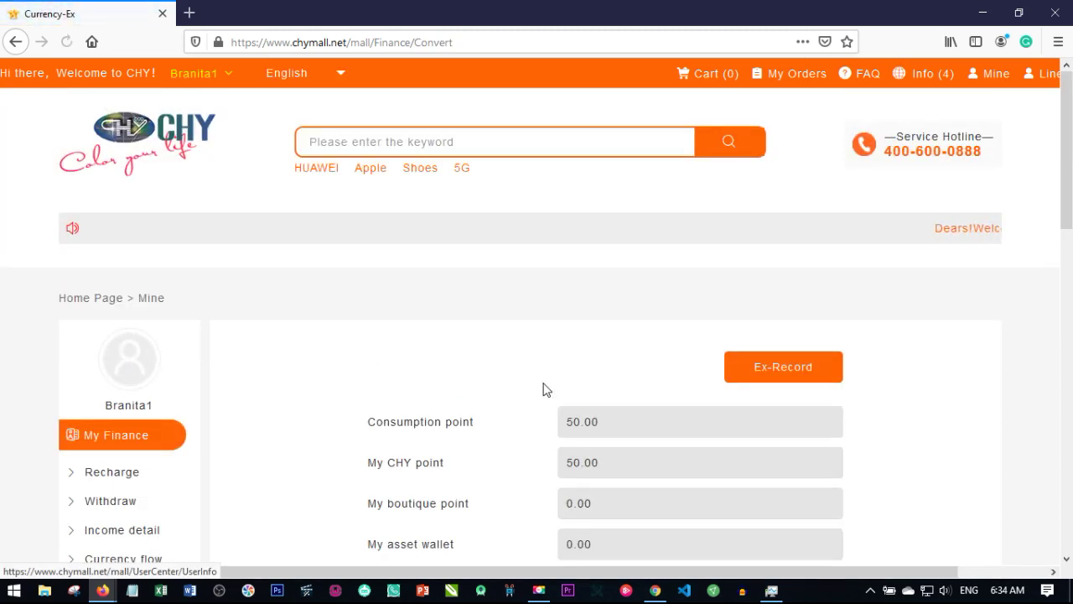
pyautogui.scroll(-2, 587, 369)
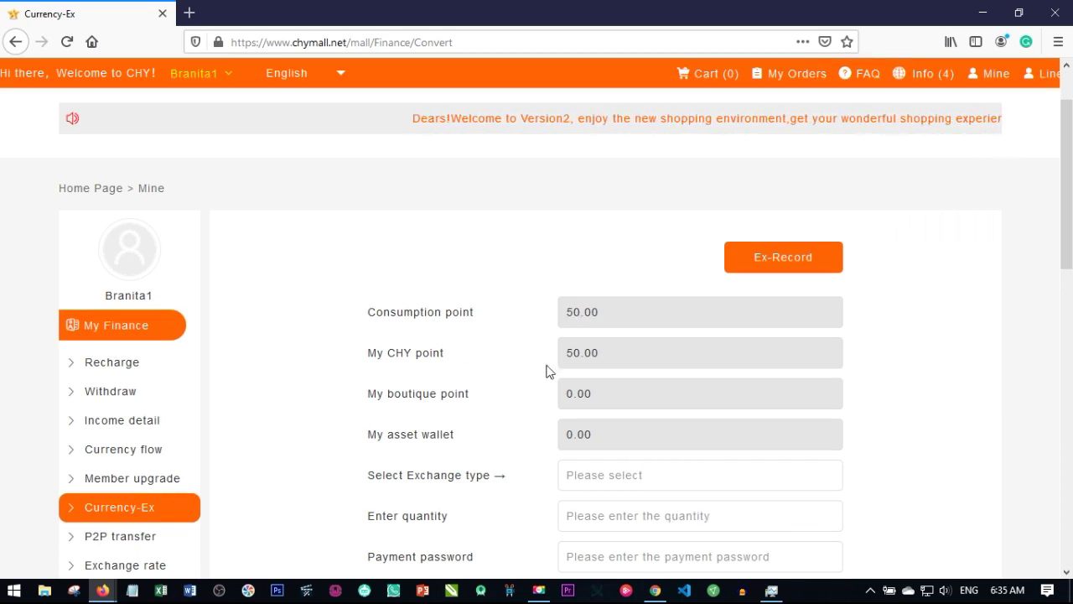
pyautogui.scroll(2, 426, 376)
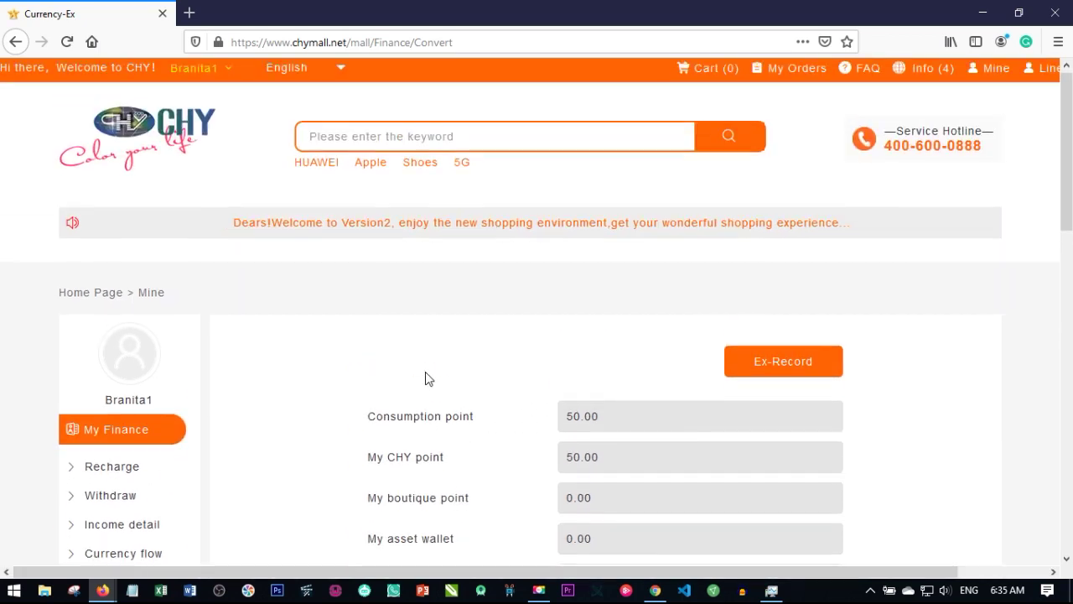
# Find the VIP2 package under Be-a-VIP and buy it with quantity One and colour picture.
pyautogui.click(172, 135)
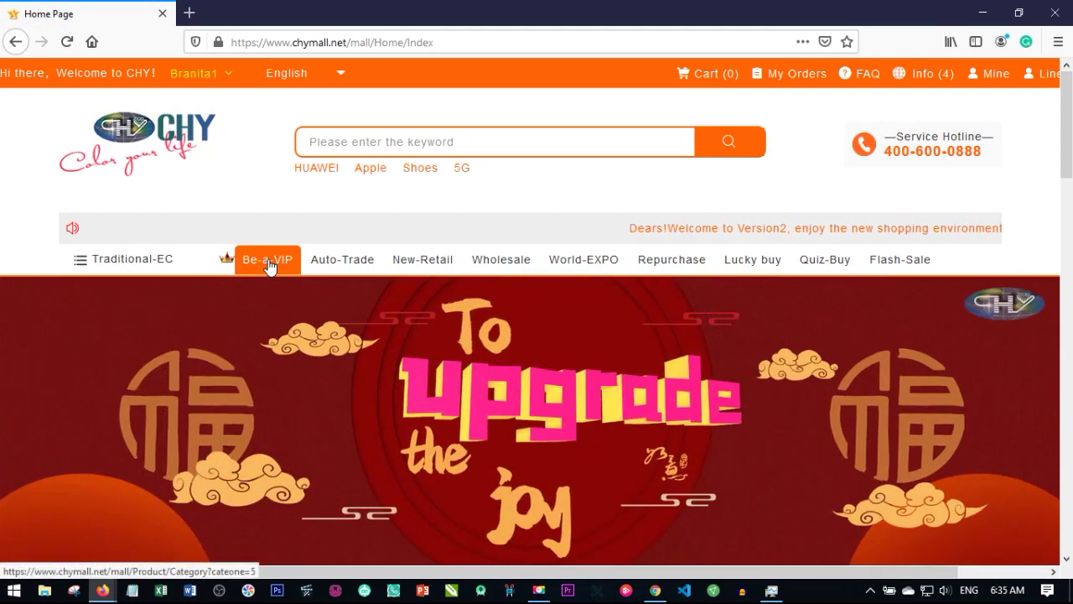
pyautogui.click(269, 265)
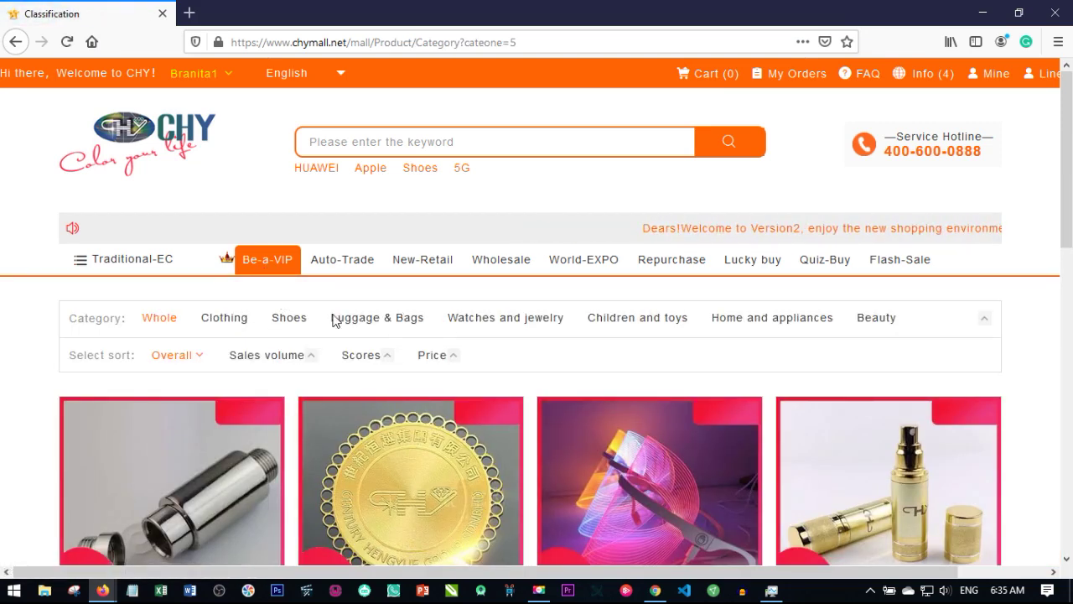
pyautogui.scroll(-2, 282, 302)
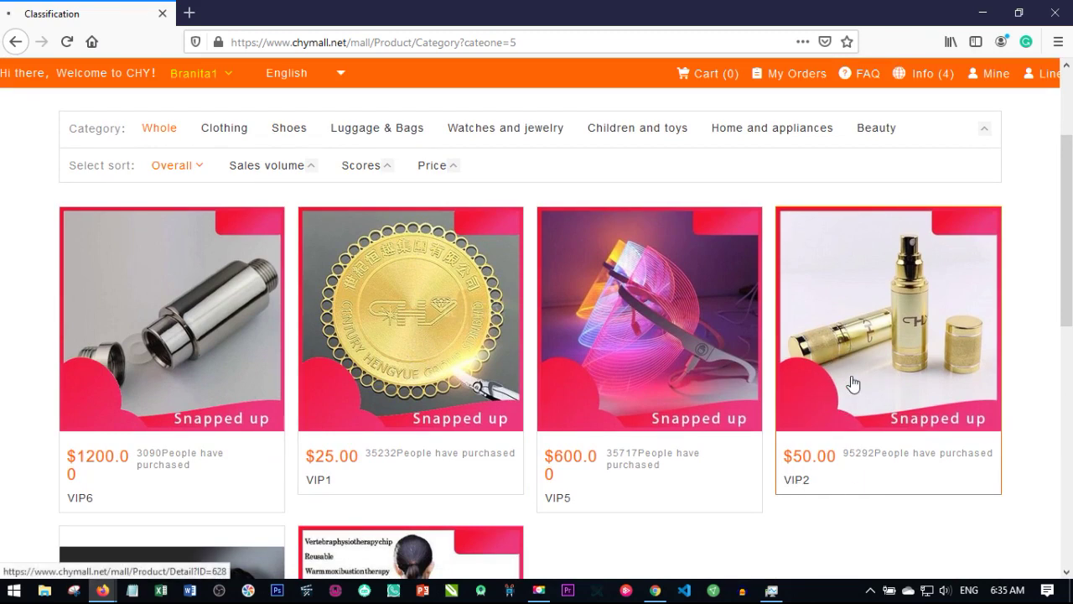
pyautogui.scroll(-2, 638, 386)
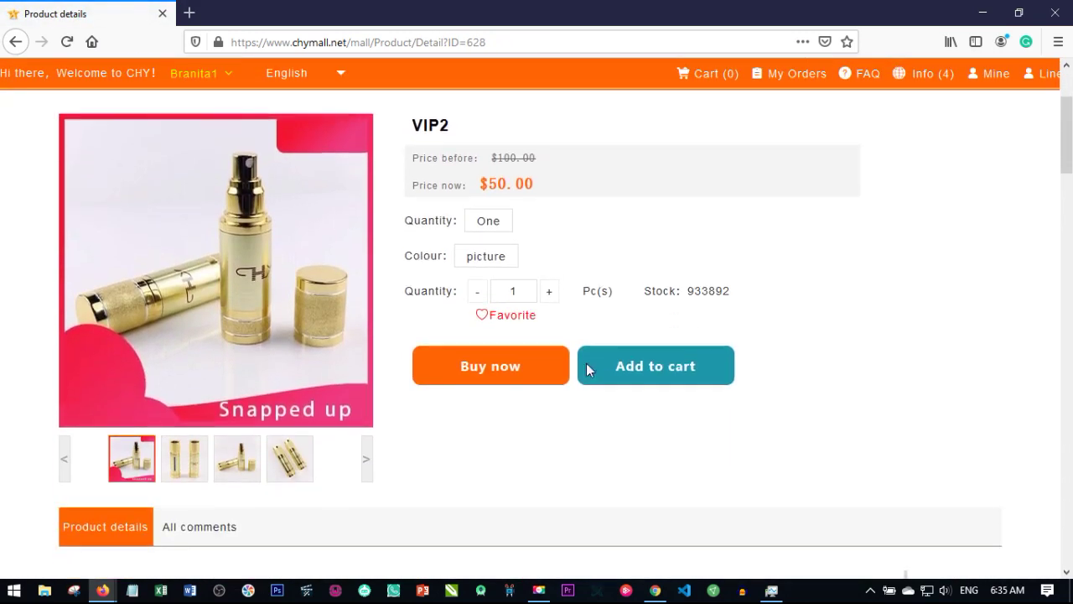
pyautogui.click(493, 218)
pyautogui.click(474, 255)
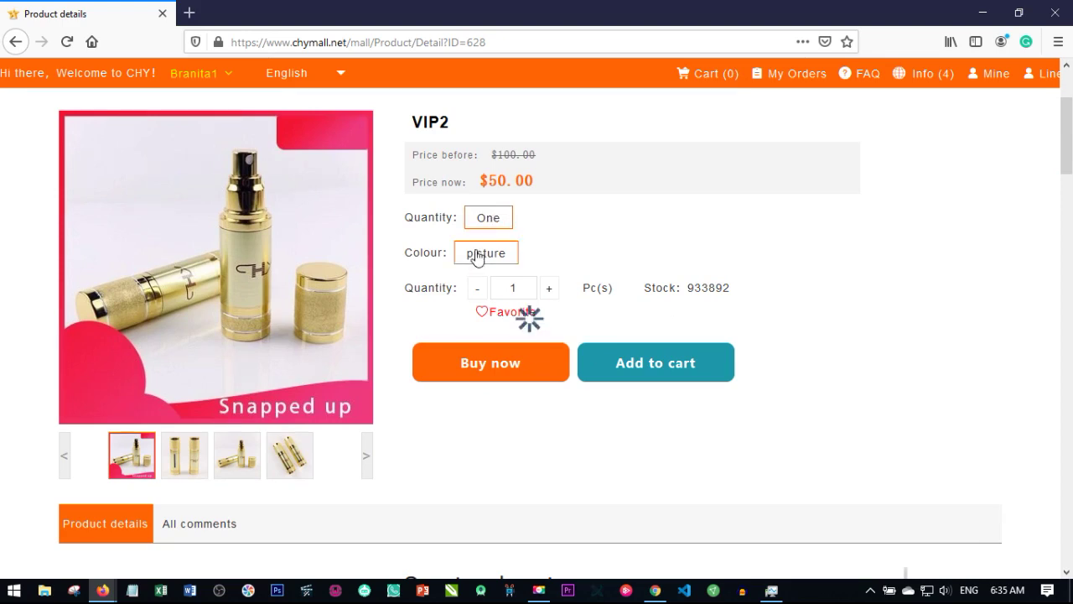
pyautogui.scroll(1, 471, 411)
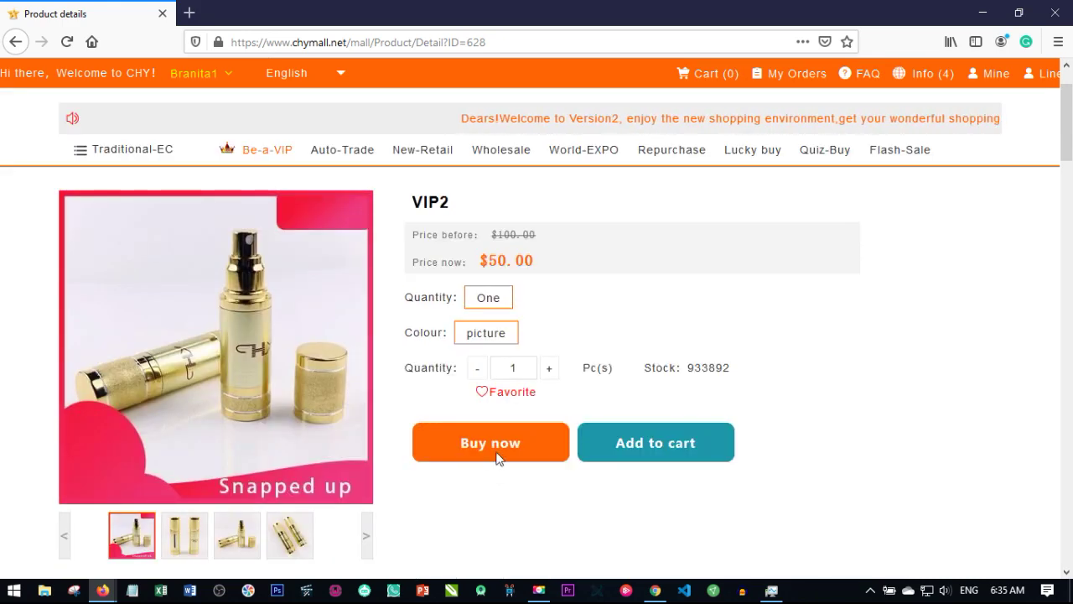
pyautogui.click(541, 442)
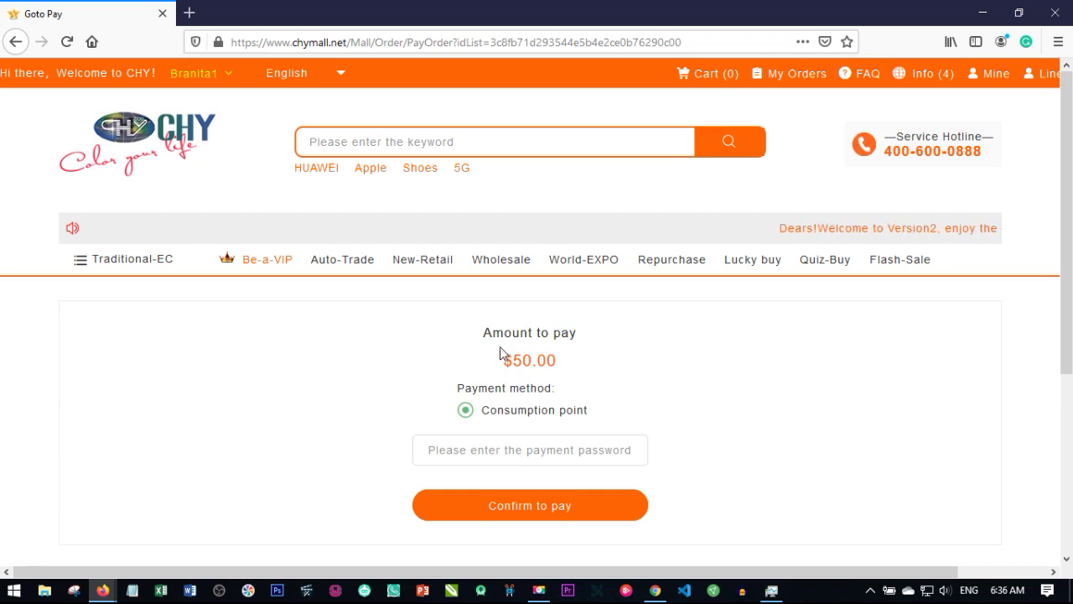
# Enter the payment password and confirm the $50.00 consumption-points payment.
pyautogui.scroll(-1, 509, 362)
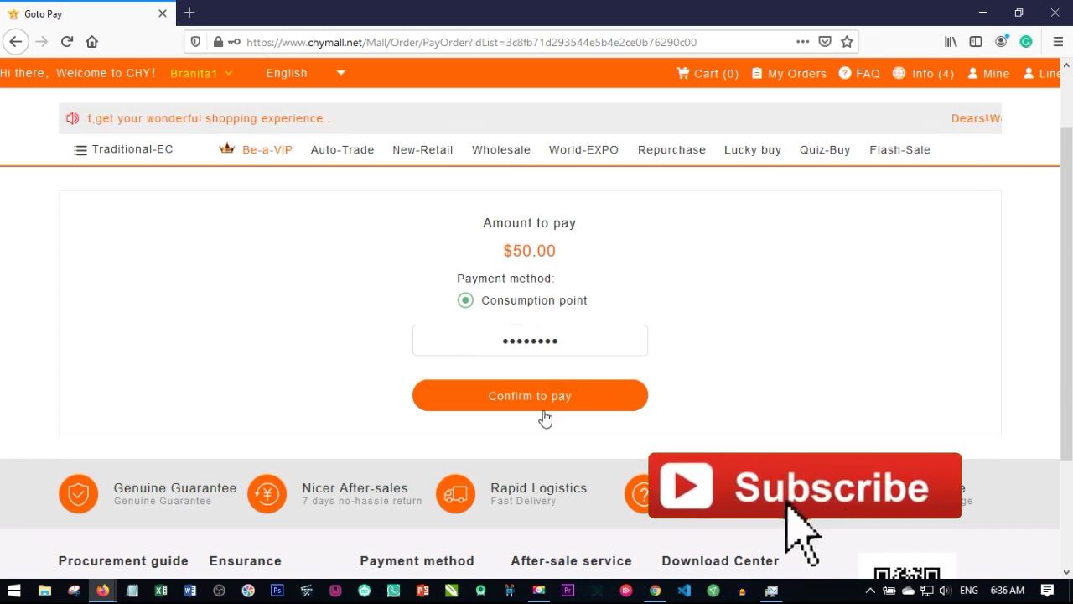
pyautogui.click(537, 398)
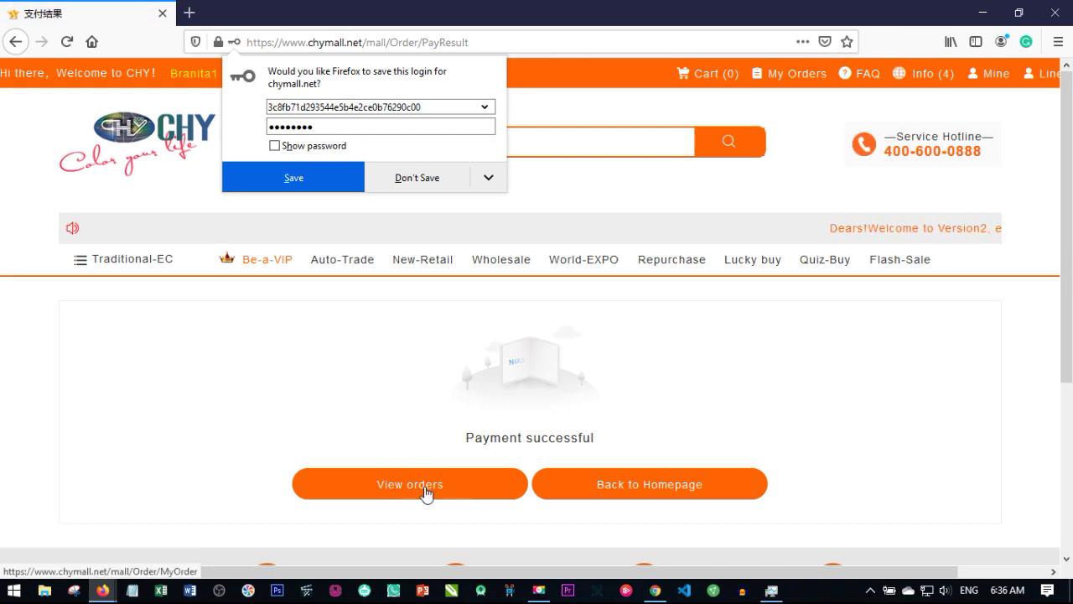
# Check the paid VIP2 order, then open the Personal Center and scroll its sidebar menu.
pyautogui.click(428, 491)
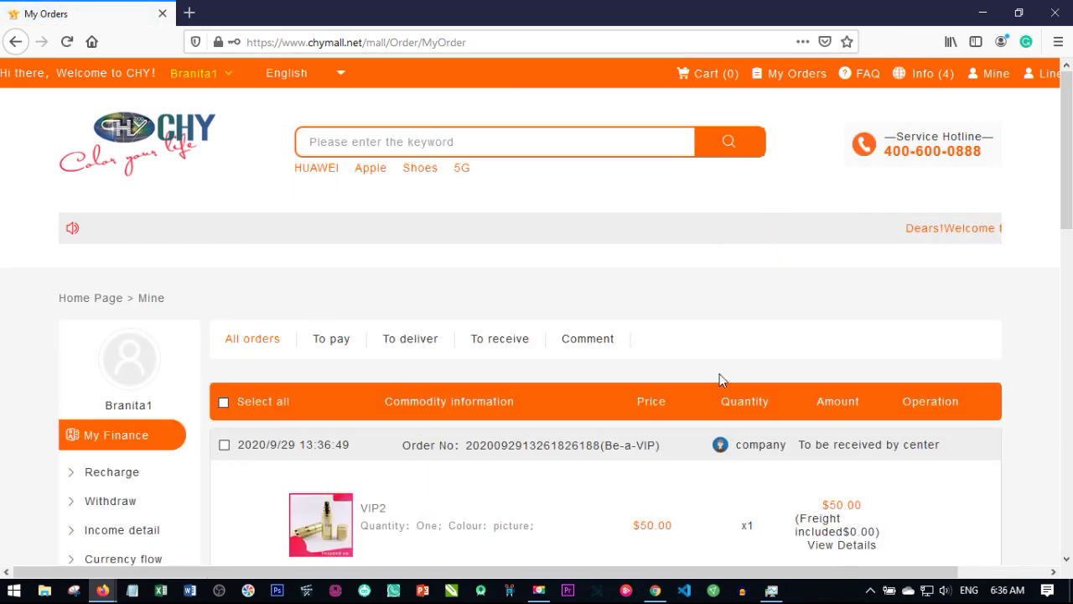
pyautogui.moveTo(223, 73)
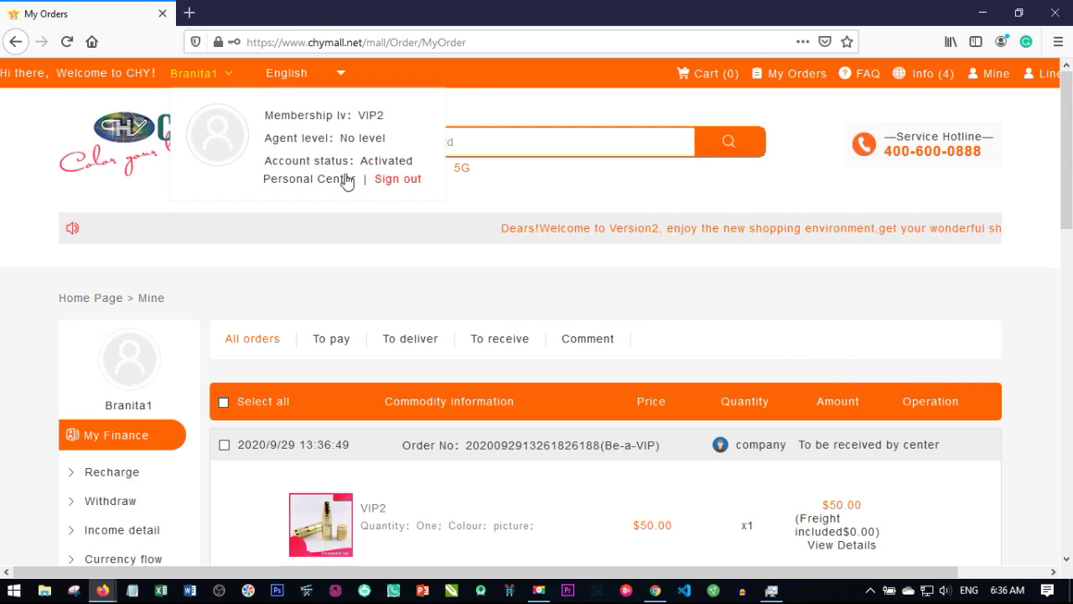
pyautogui.click(298, 186)
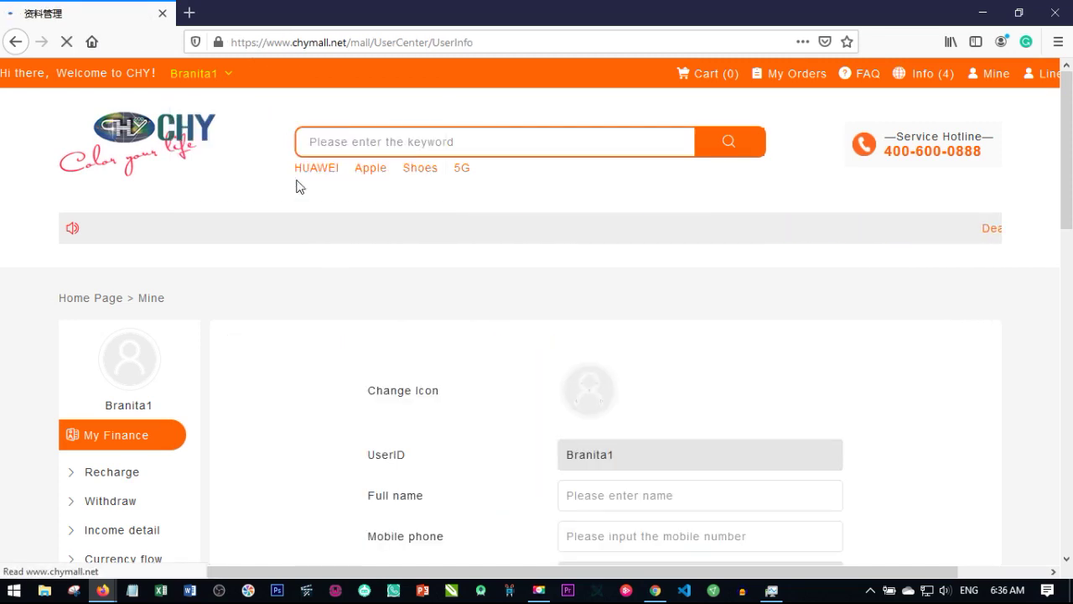
pyautogui.scroll(-3, 380, 358)
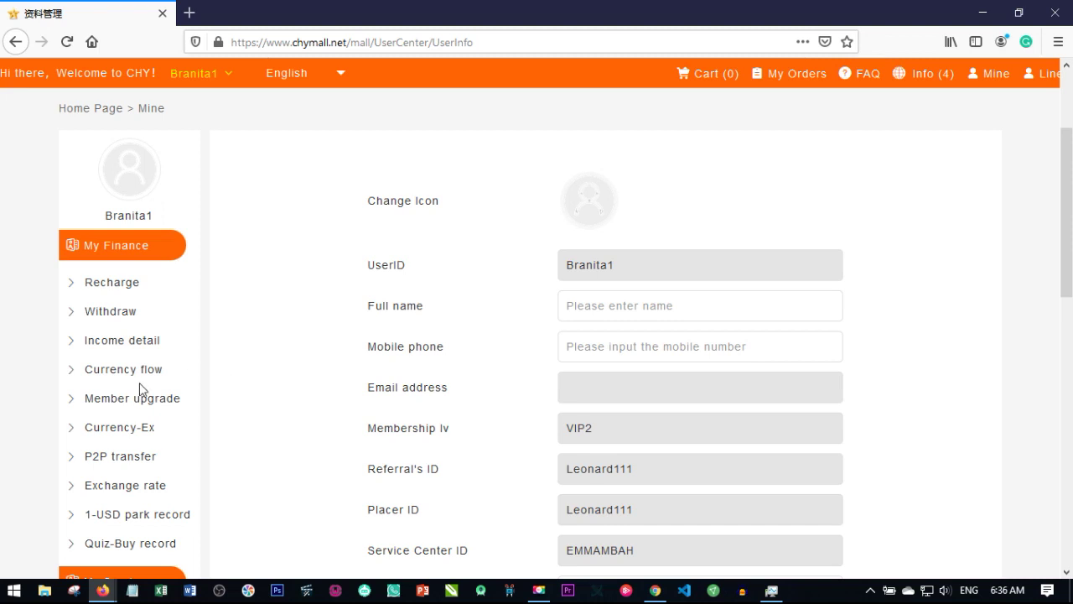
pyautogui.scroll(-2, 125, 452)
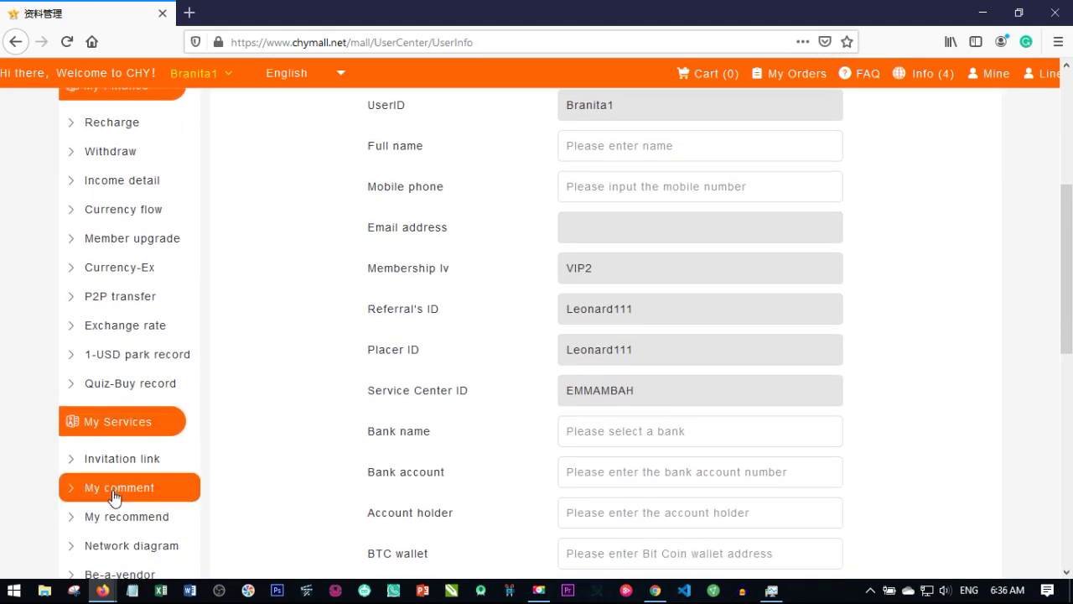
pyautogui.scroll(-1, 117, 503)
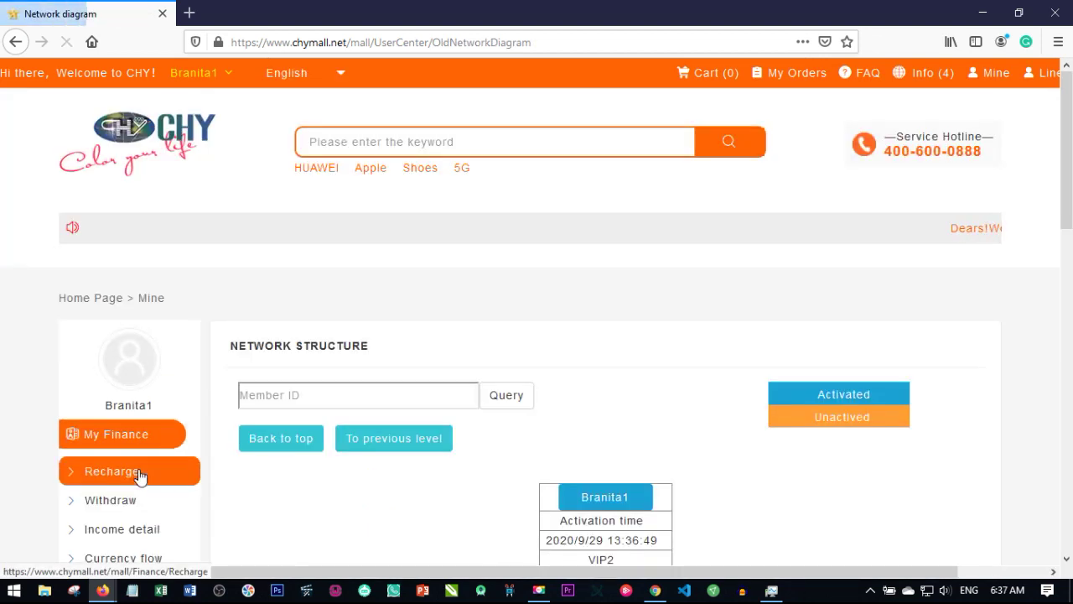
# Scroll the network diagram to the VIP2 node and its two open Register slots.
pyautogui.scroll(-2, 489, 408)
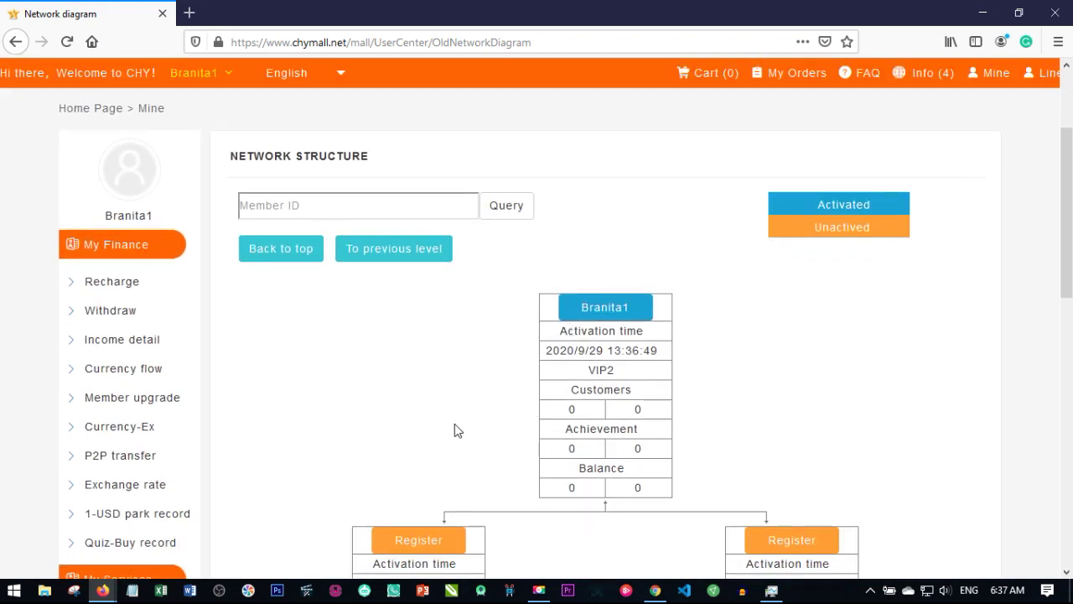
pyautogui.scroll(-2, 457, 430)
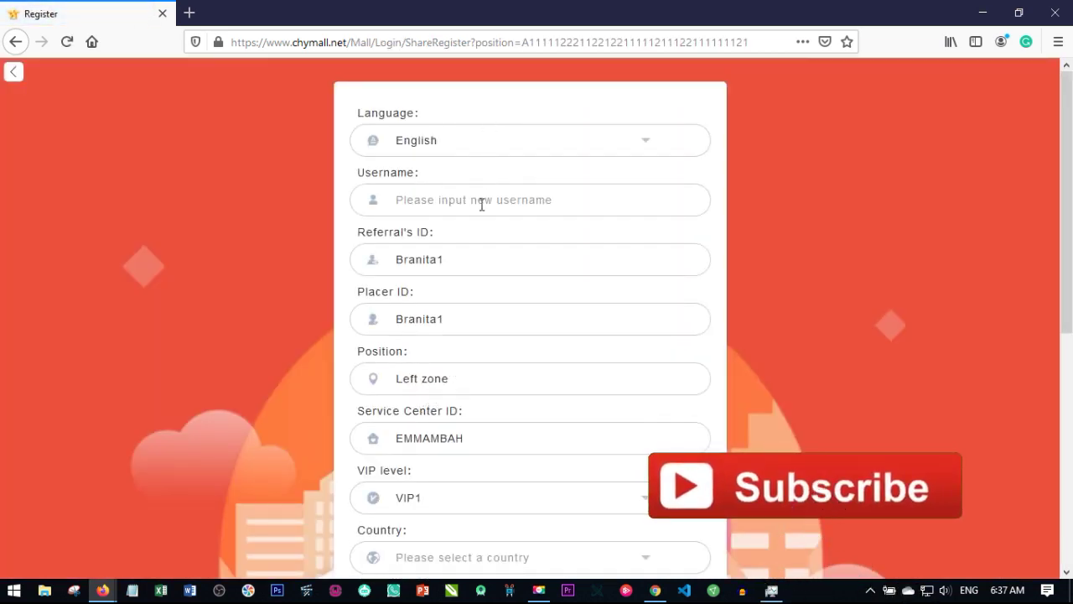
# Look over the left-zone VIP1 registration form, then return to the Network diagram.
pyautogui.scroll(-1, 445, 402)
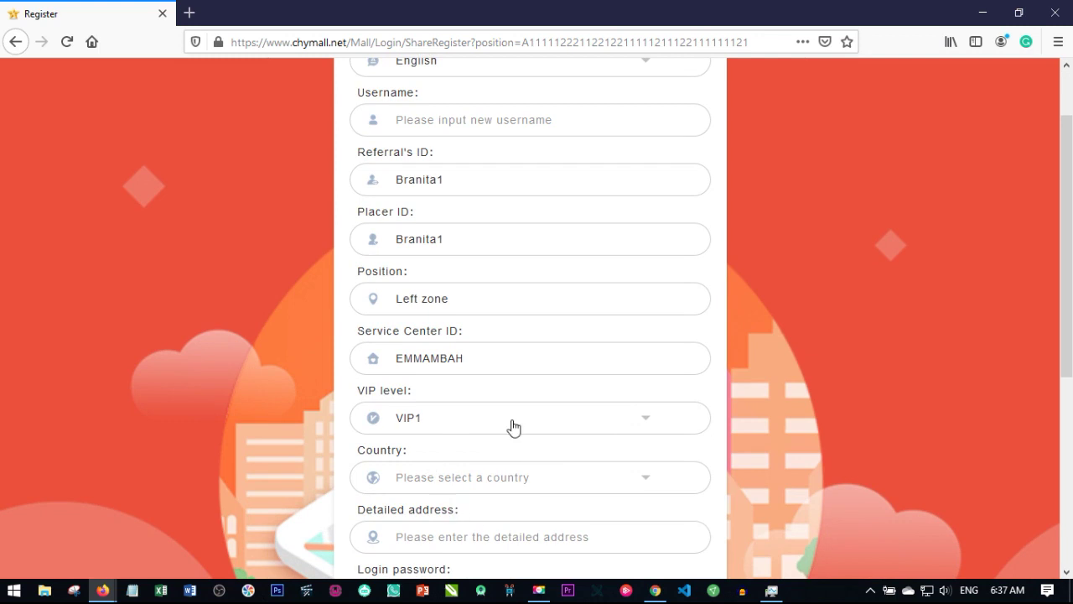
pyautogui.scroll(-3, 503, 432)
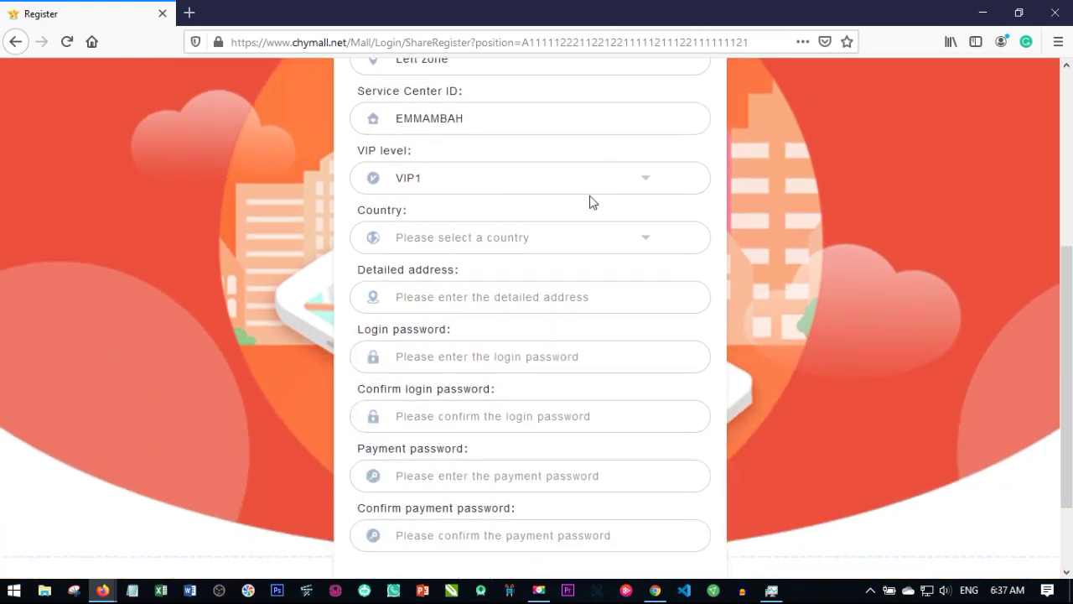
pyautogui.scroll(-1, 453, 231)
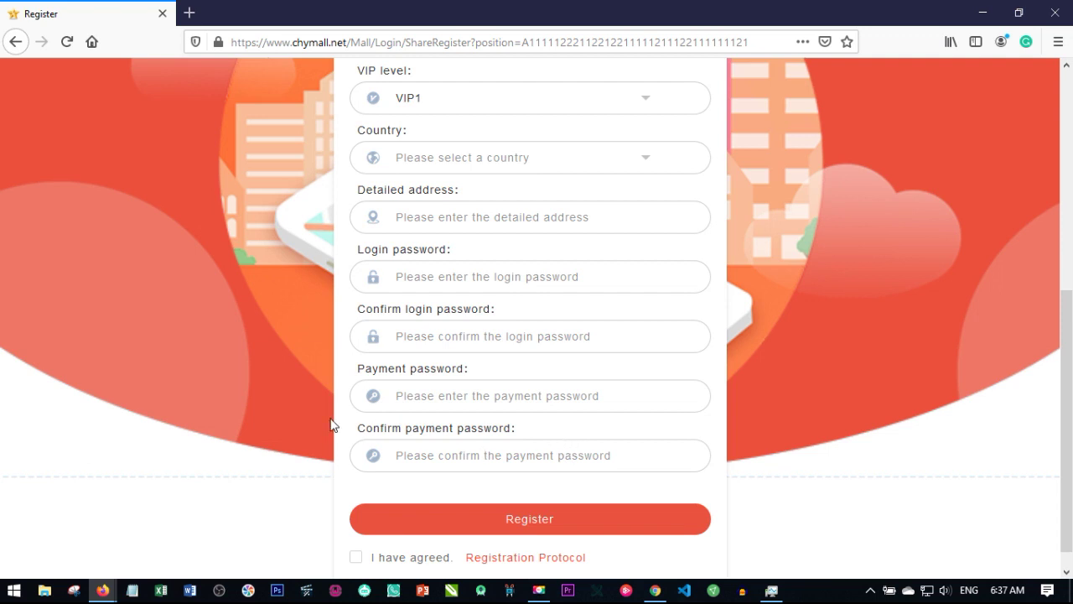
pyautogui.scroll(1, 421, 374)
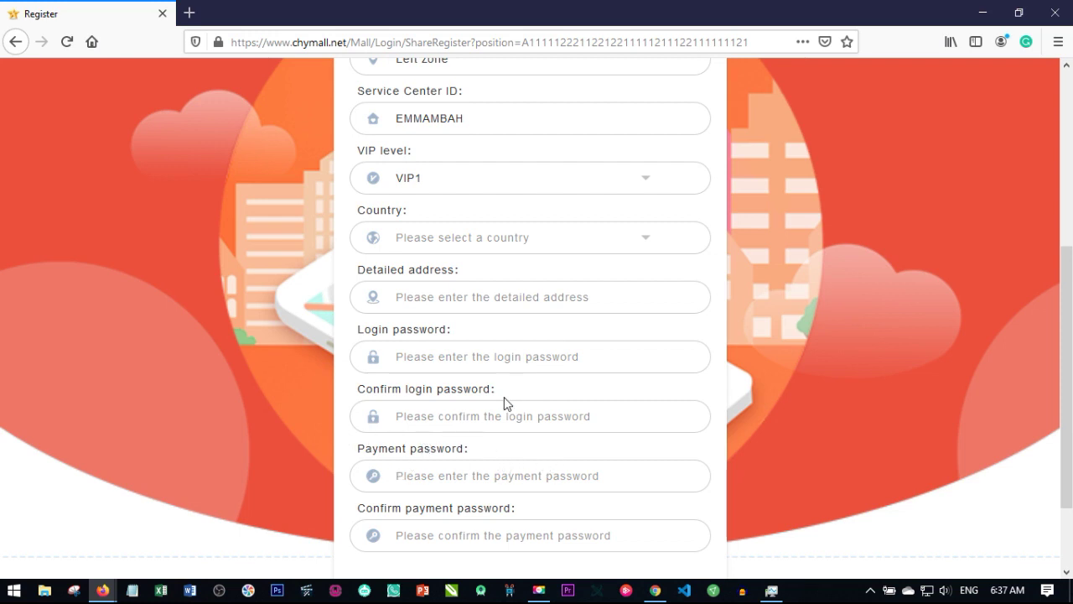
pyautogui.scroll(3, 520, 254)
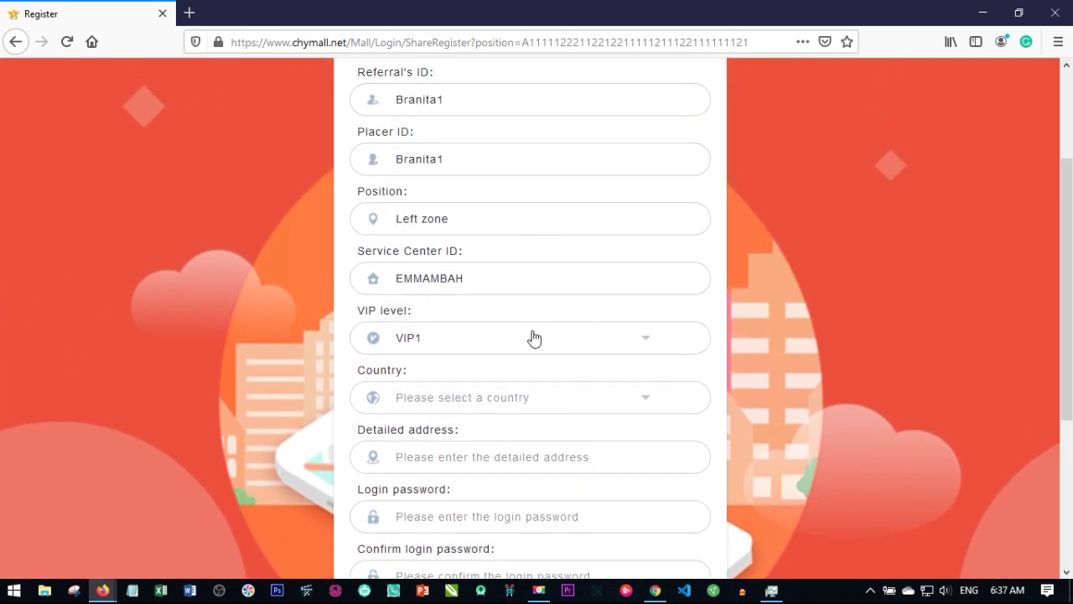
pyautogui.scroll(2, 543, 348)
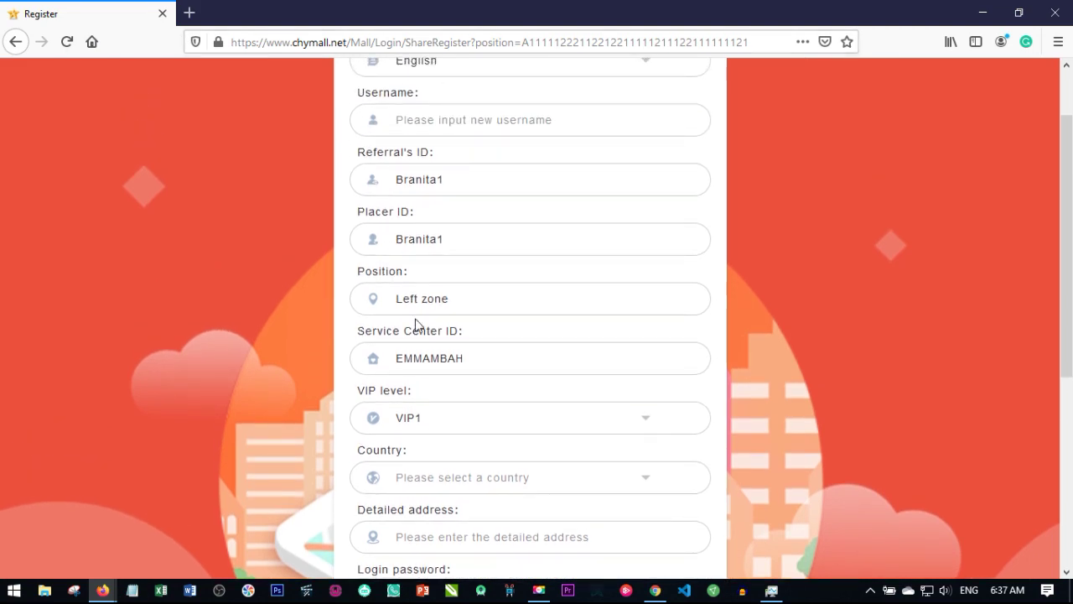
pyautogui.scroll(1, 470, 252)
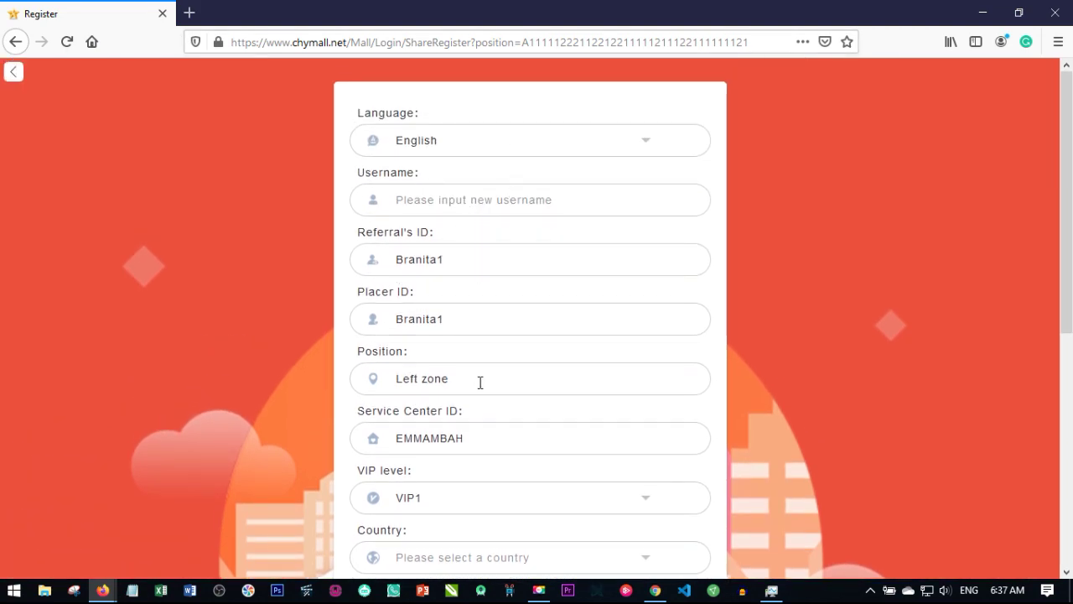
pyautogui.scroll(-8, 481, 382)
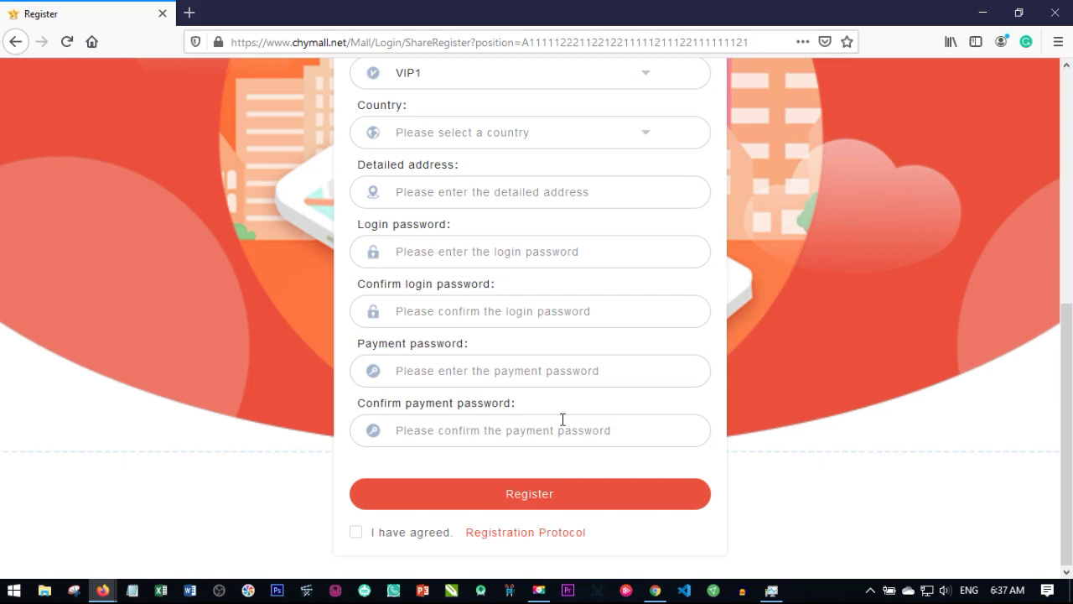
pyautogui.scroll(4, 479, 392)
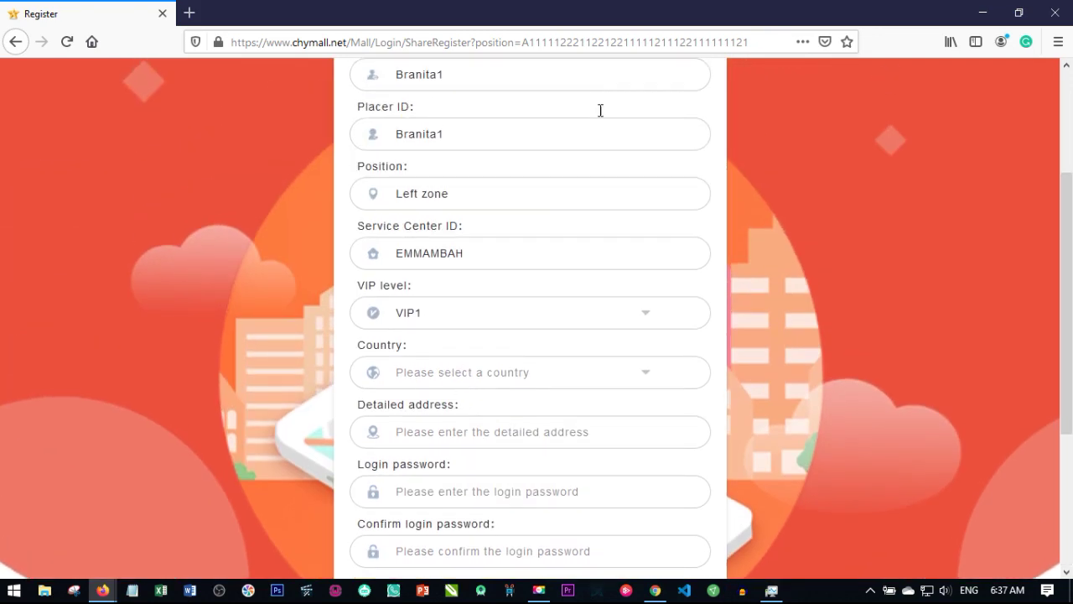
pyautogui.click(14, 42)
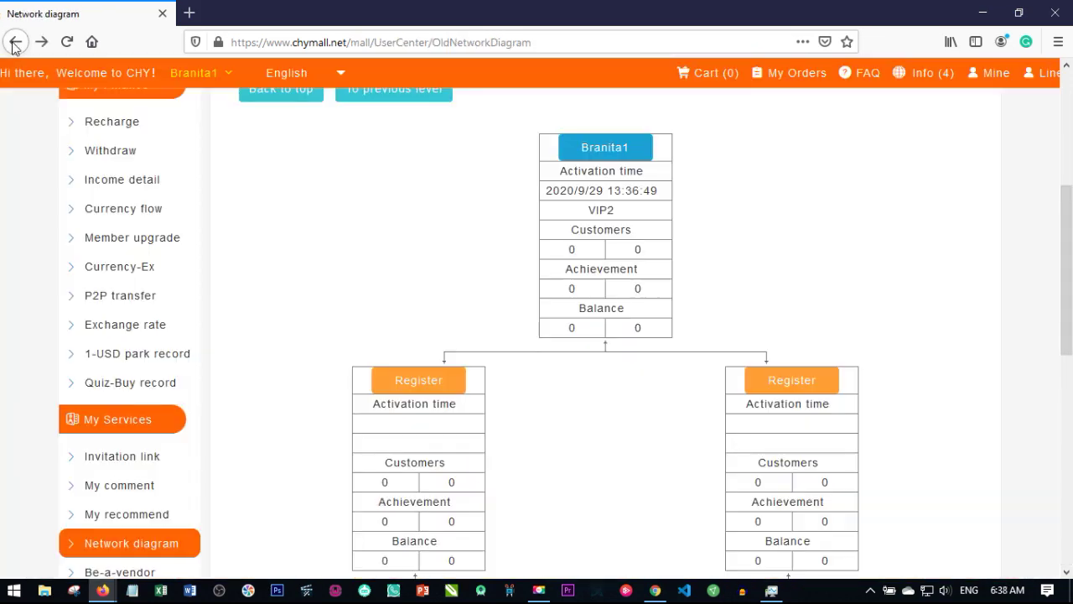
# Scroll up and down the Network diagram page to review the account layout.
pyautogui.scroll(3, 201, 312)
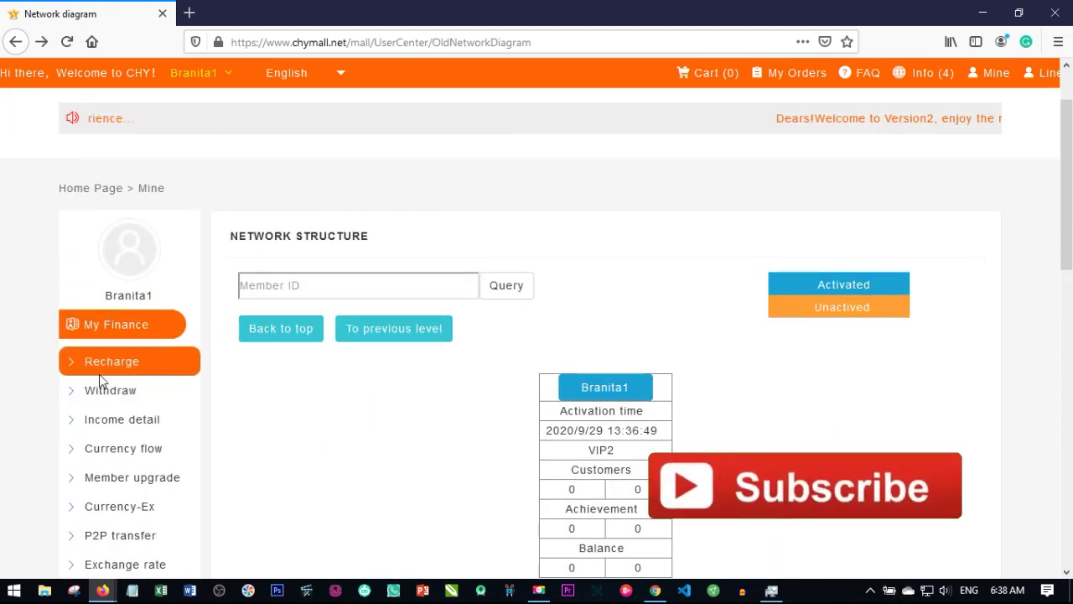
pyautogui.scroll(-2, 676, 350)
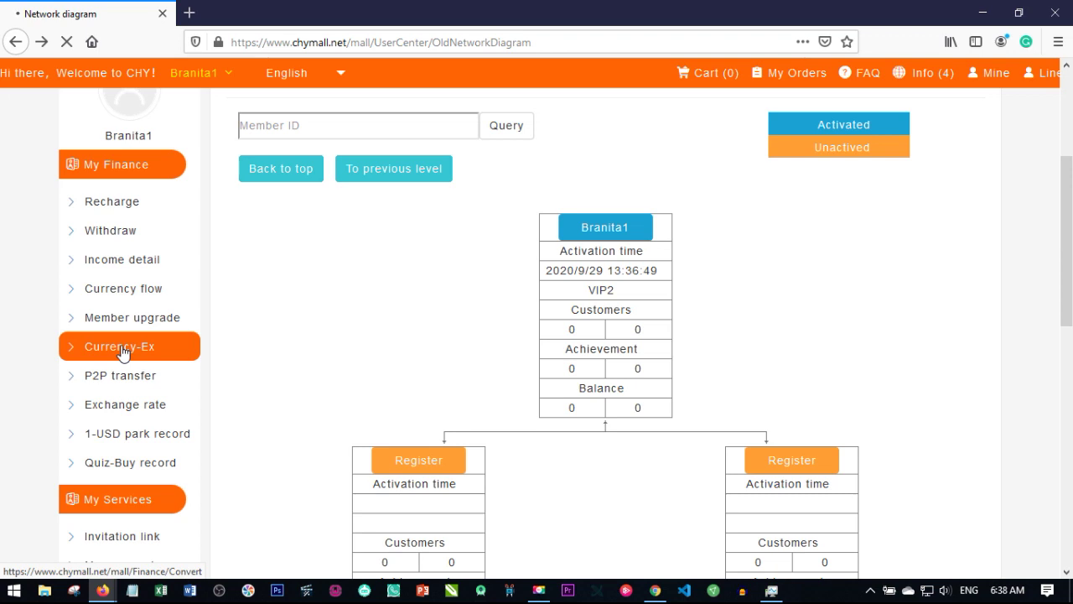
pyautogui.scroll(-2, 536, 319)
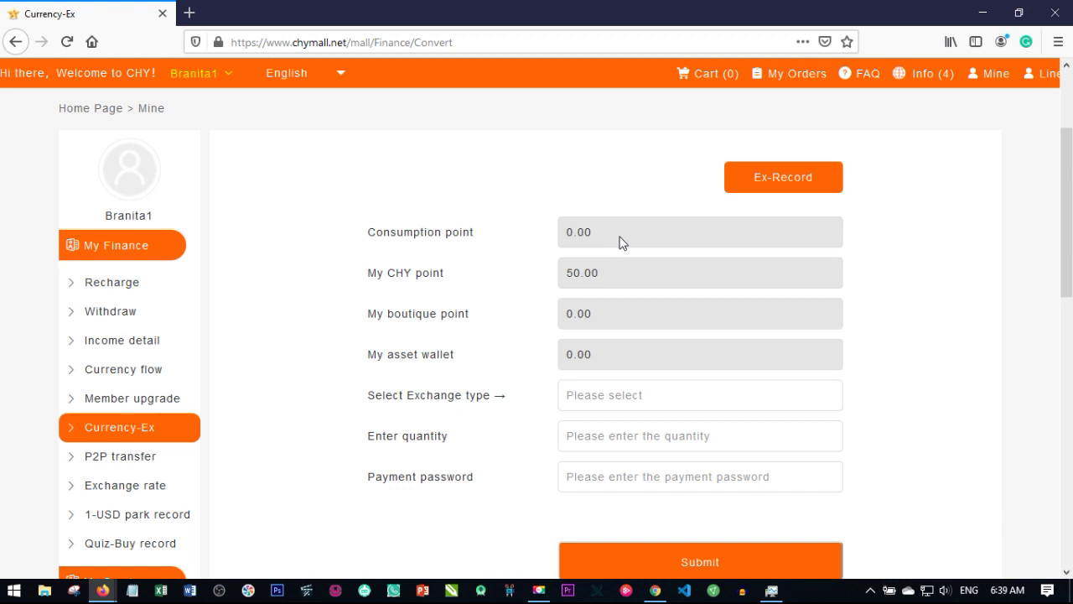
# Review the Currency-Ex balances of 0.00 consumption points and 50.00 CHY points, scrolling toward My Services.
pyautogui.scroll(-2, 367, 390)
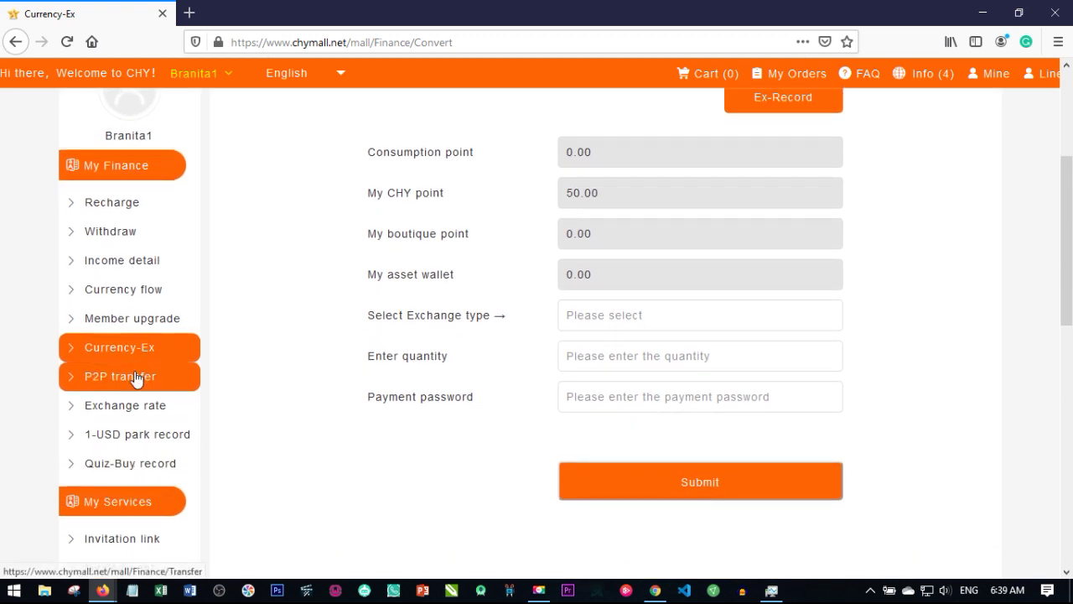
pyautogui.scroll(-2, 126, 419)
pyautogui.scroll(-1, 117, 511)
pyautogui.scroll(-1, 118, 526)
# Go back to the Network diagram to view the VIP2 node and its two Register slots.
pyautogui.click(144, 470)
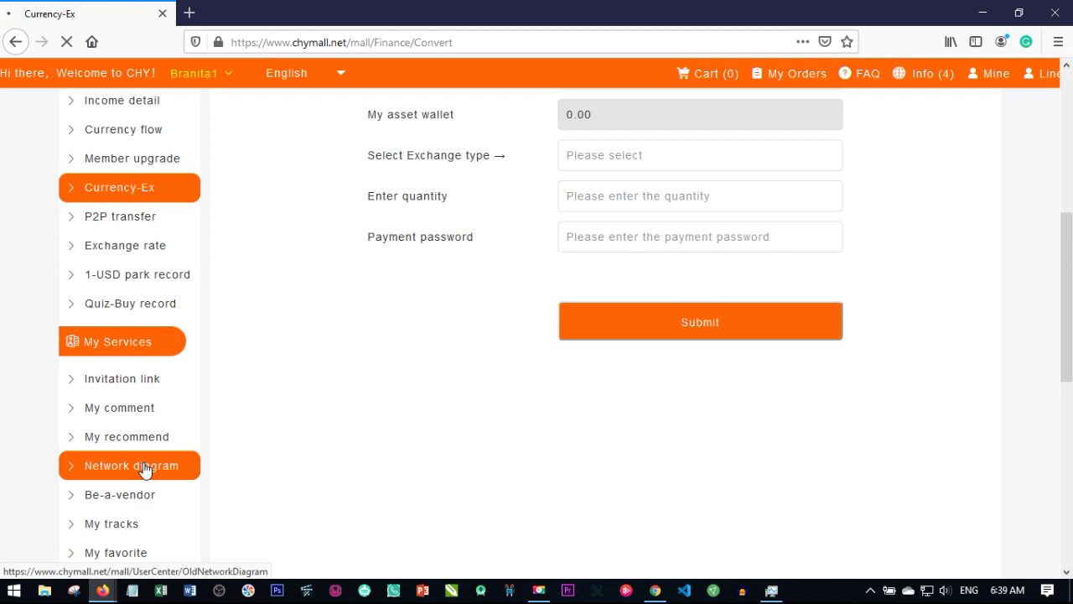
pyautogui.scroll(-3, 467, 328)
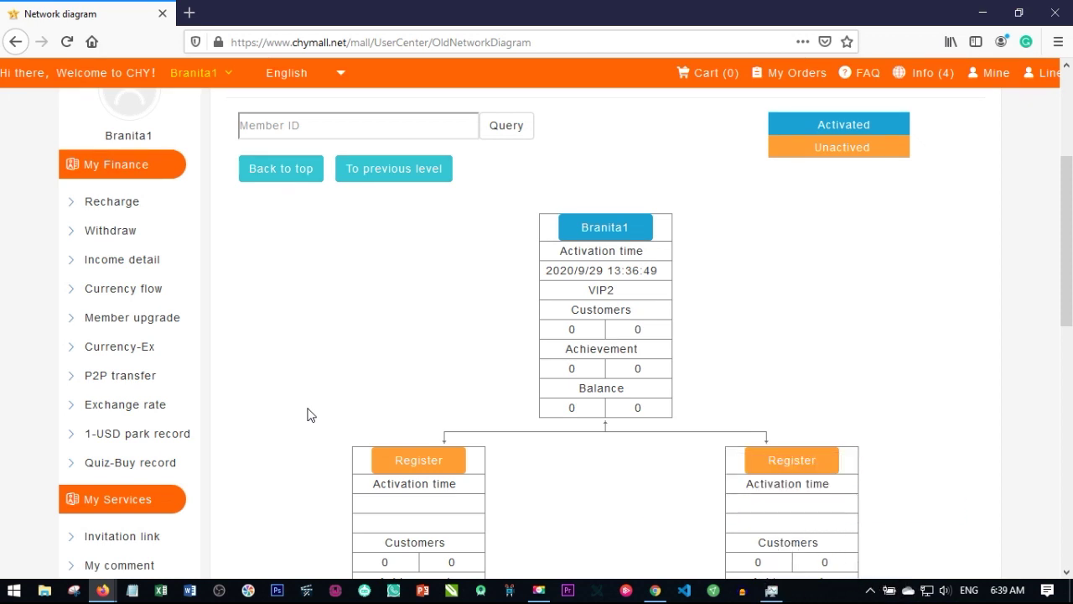
# Open the Recharge page and review its empty form beside the 50.00 CHY point balance.
pyautogui.click(110, 209)
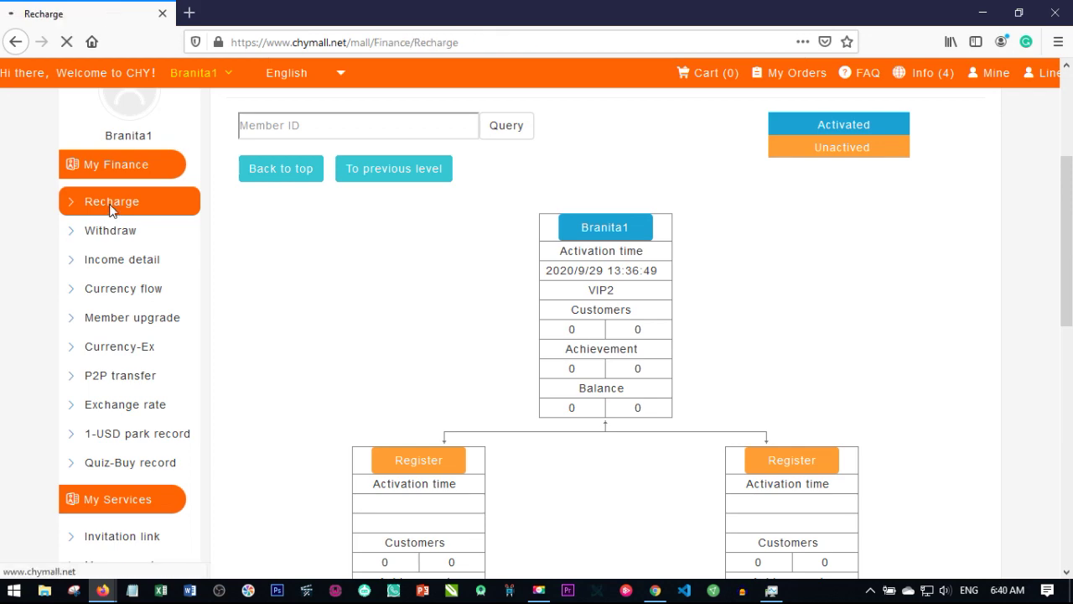
pyautogui.scroll(-3, 407, 390)
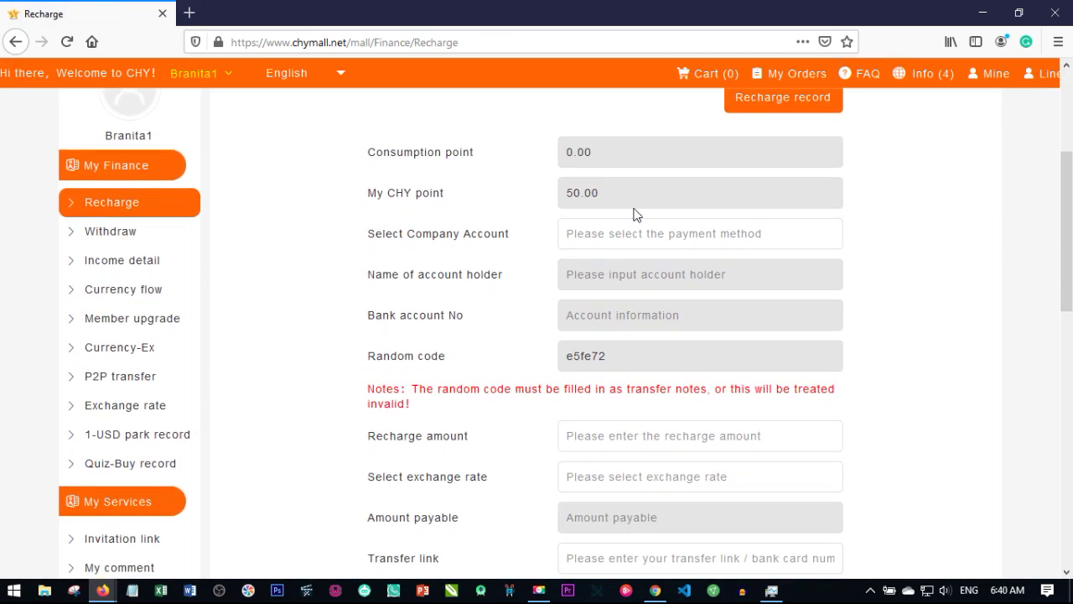
pyautogui.scroll(2, 501, 348)
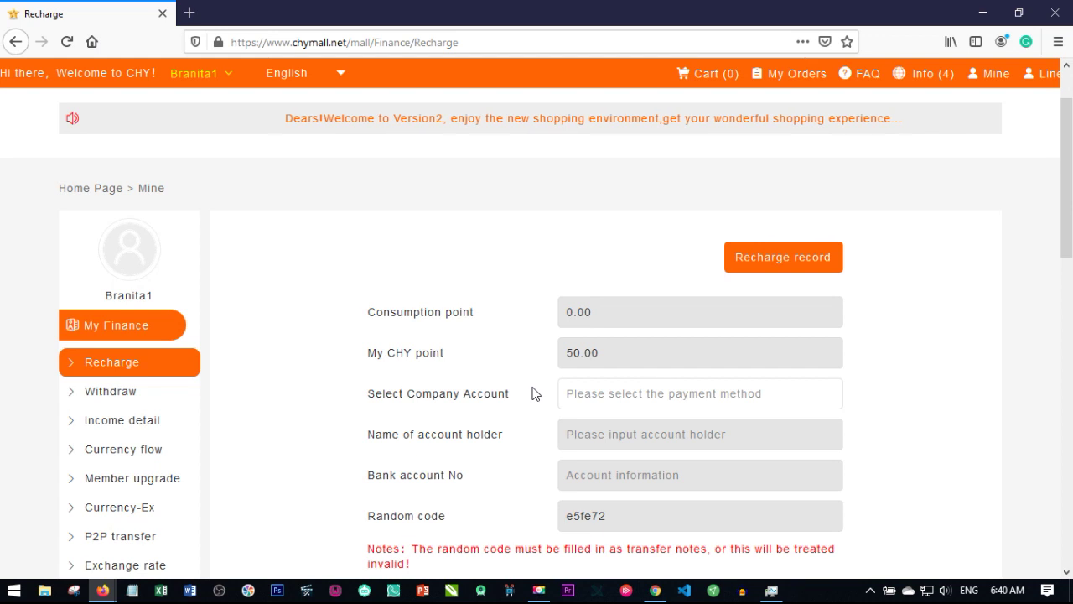
pyautogui.scroll(-3, 352, 401)
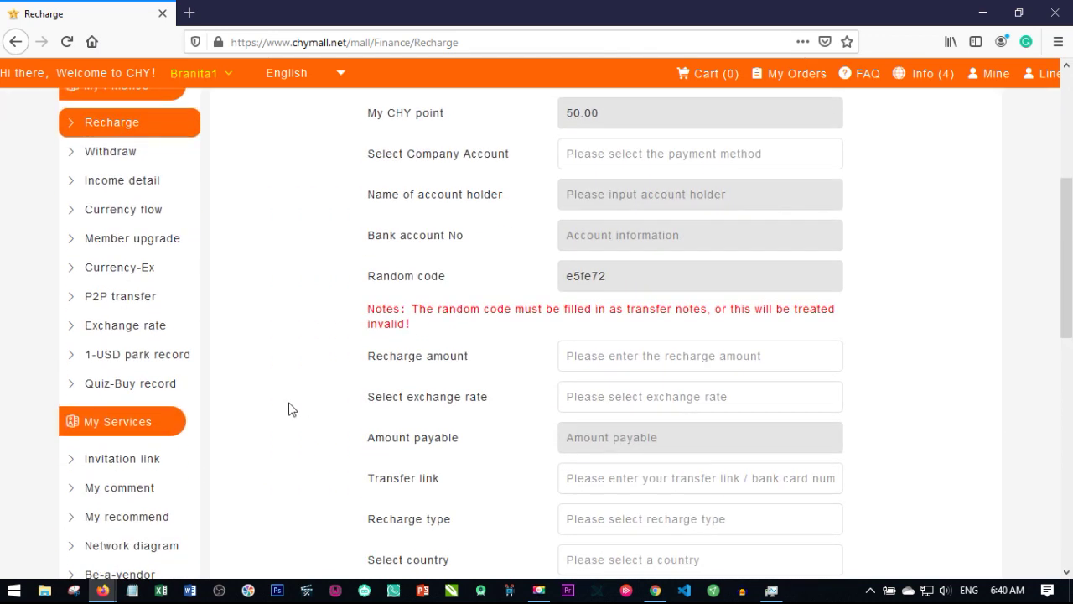
pyautogui.click(130, 466)
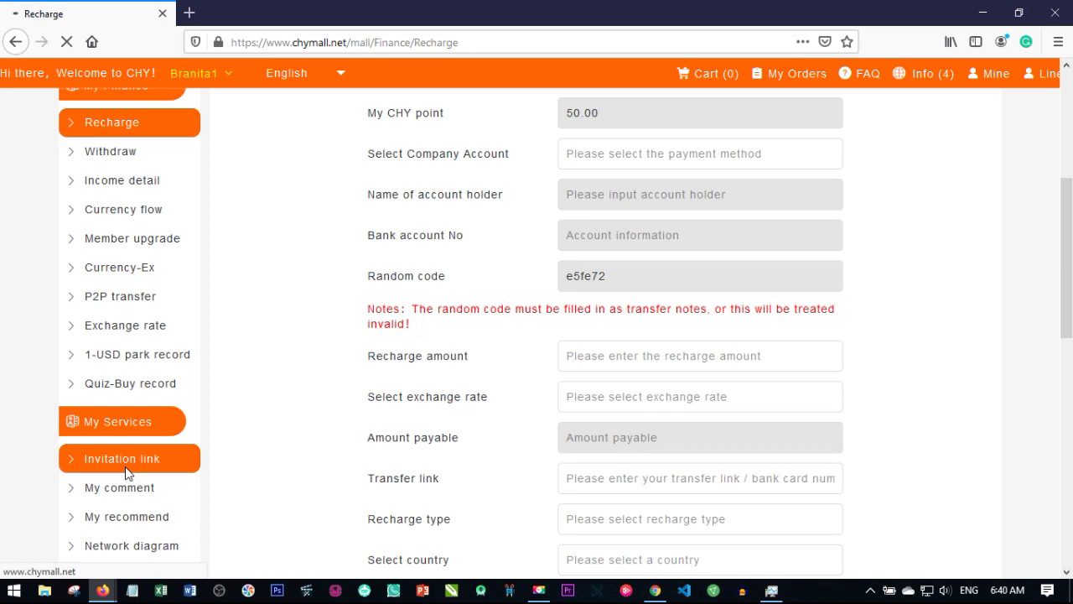
# Review the Create sharing link form's Service Center ID, Left position and Create Link fields.
pyautogui.scroll(-3, 418, 438)
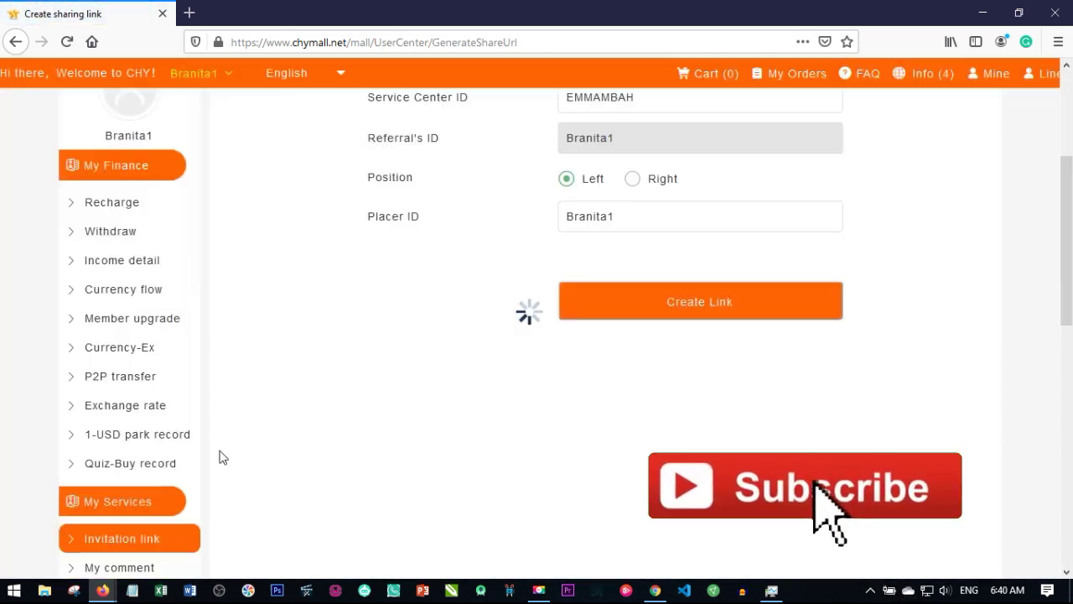
pyautogui.scroll(3, 548, 407)
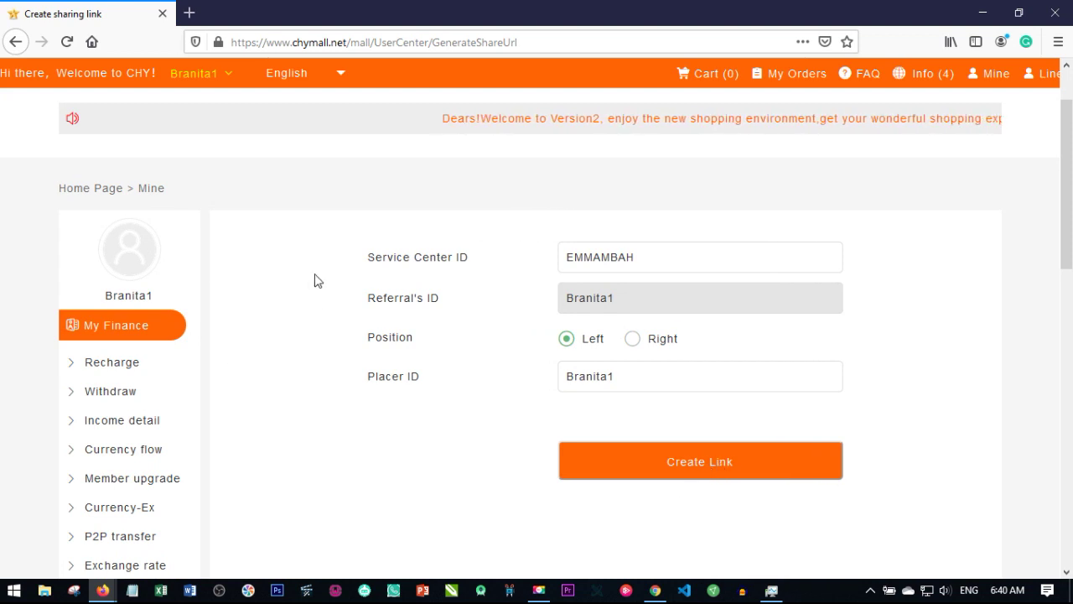
pyautogui.scroll(-1, 138, 440)
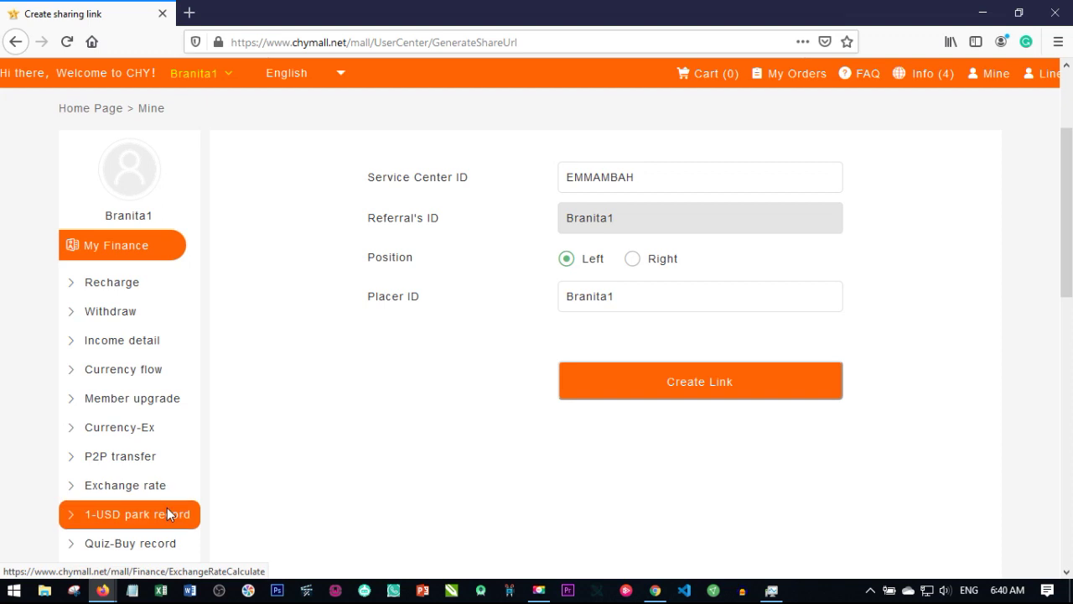
pyautogui.scroll(-1, 126, 329)
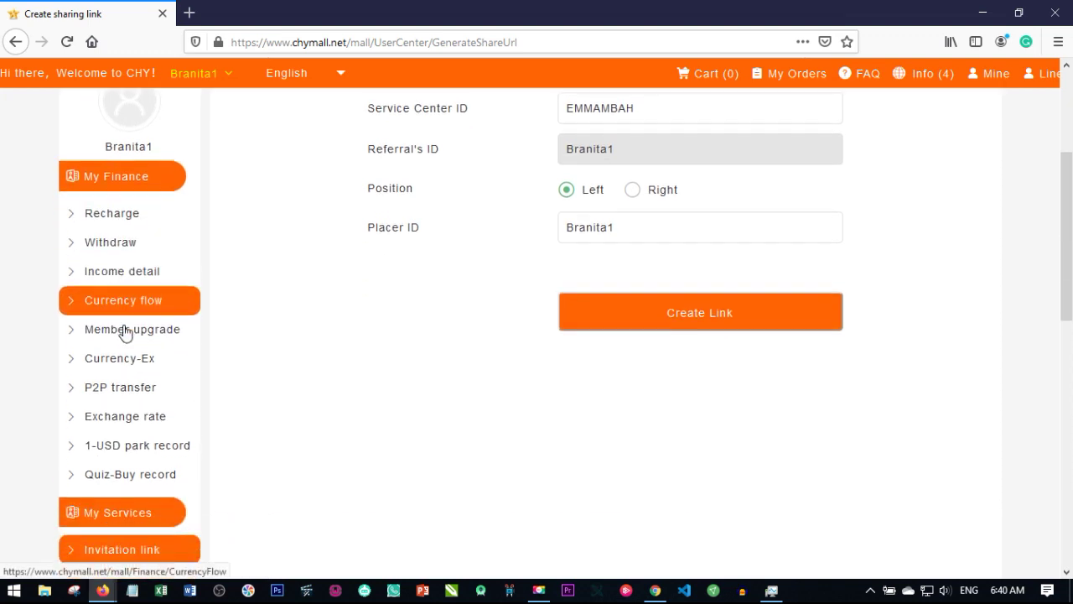